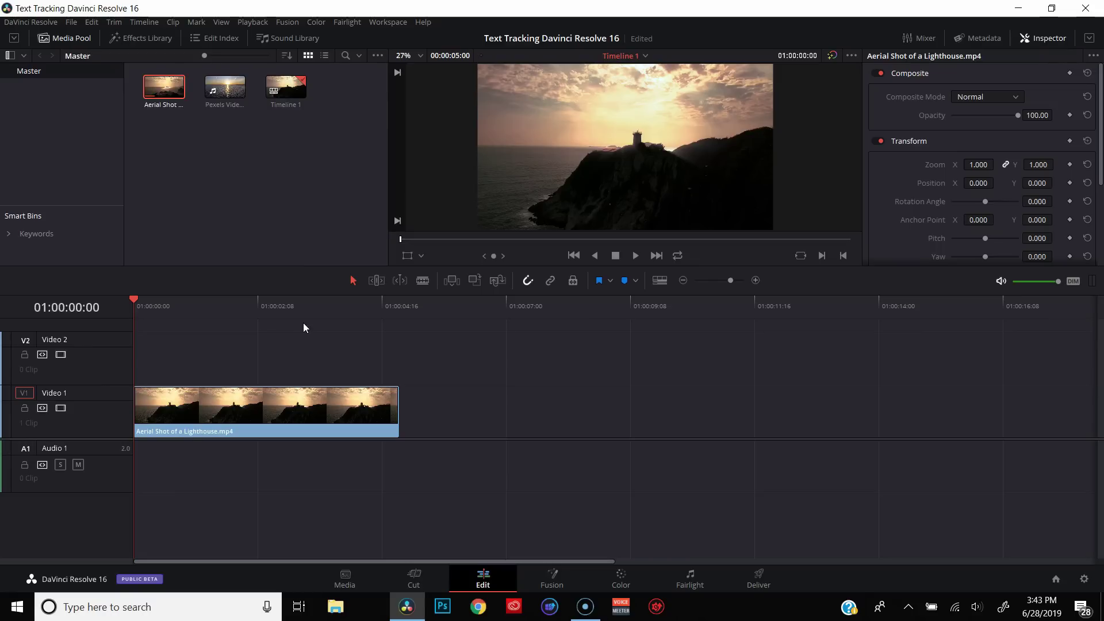
# Convert the lighthouse clip into a Fusion clip and view its MediaIn1-to-MediaOut1 node graph
pyautogui.click(228, 392)
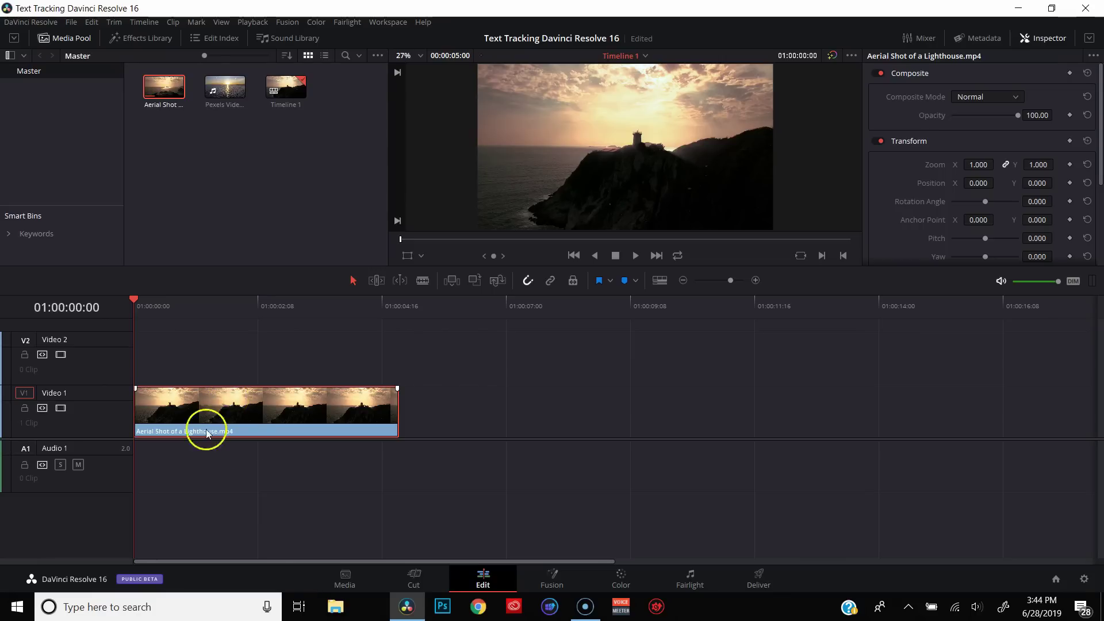
pyautogui.rightClick(228, 417)
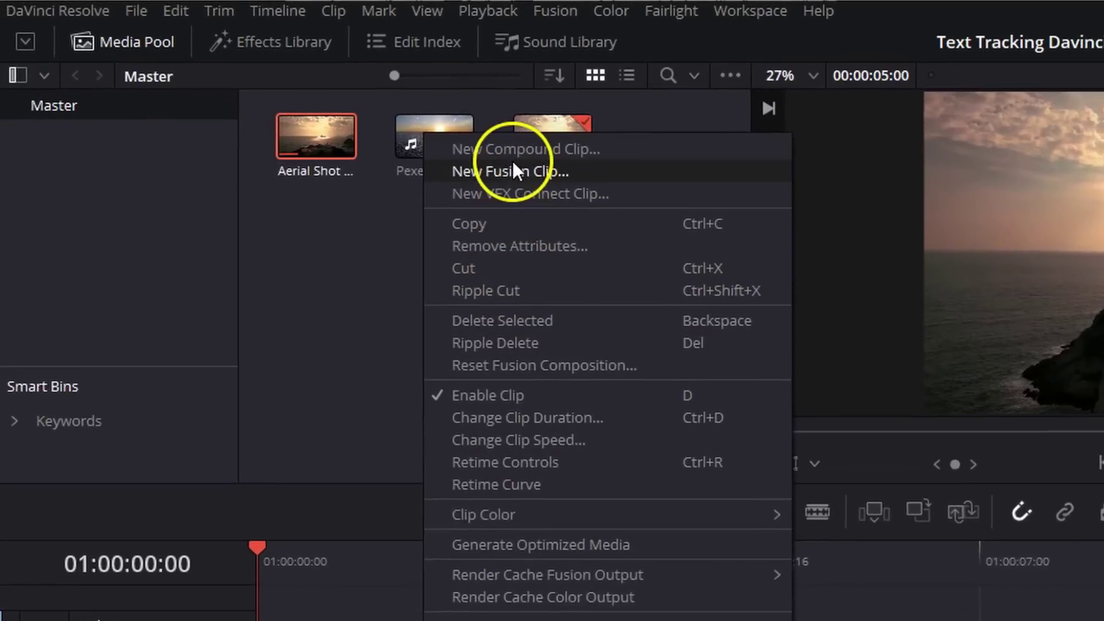
pyautogui.click(517, 171)
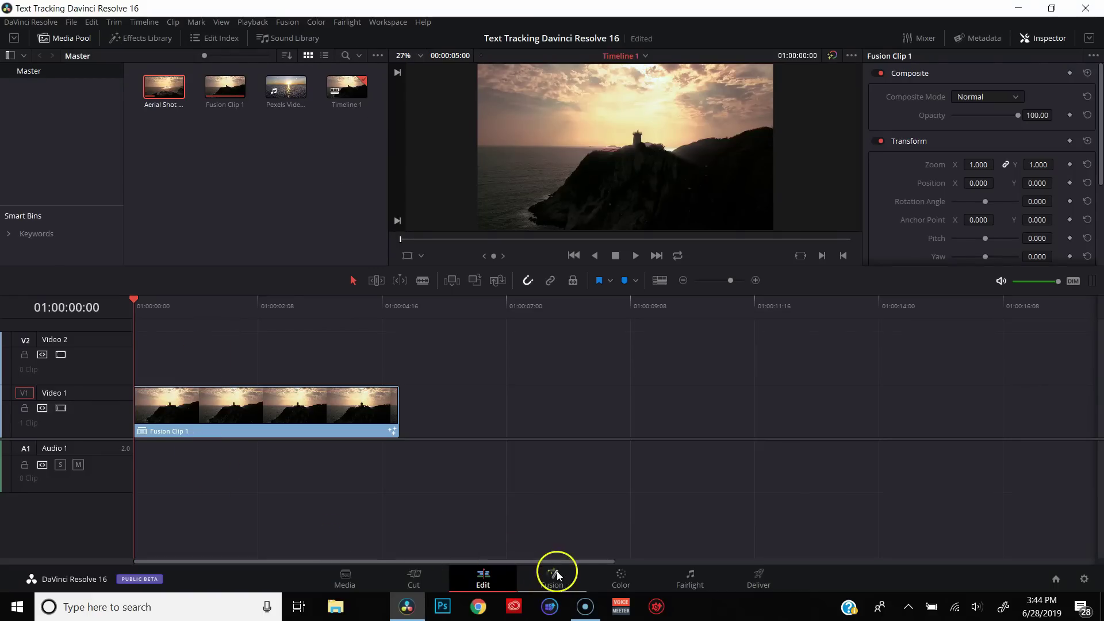
pyautogui.click(553, 575)
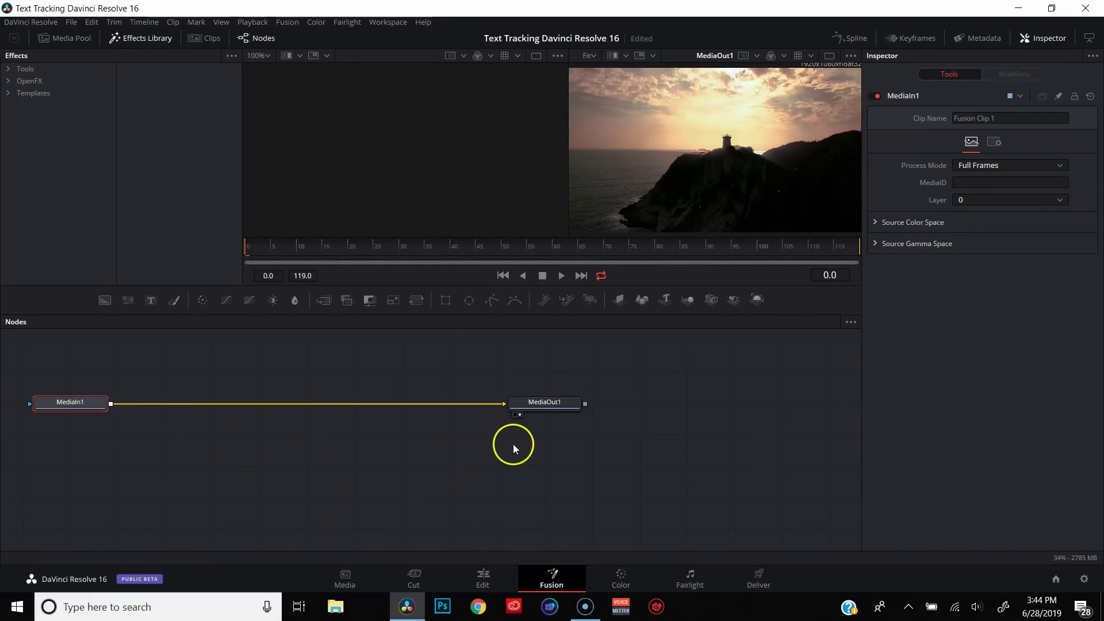
pyautogui.click(296, 470)
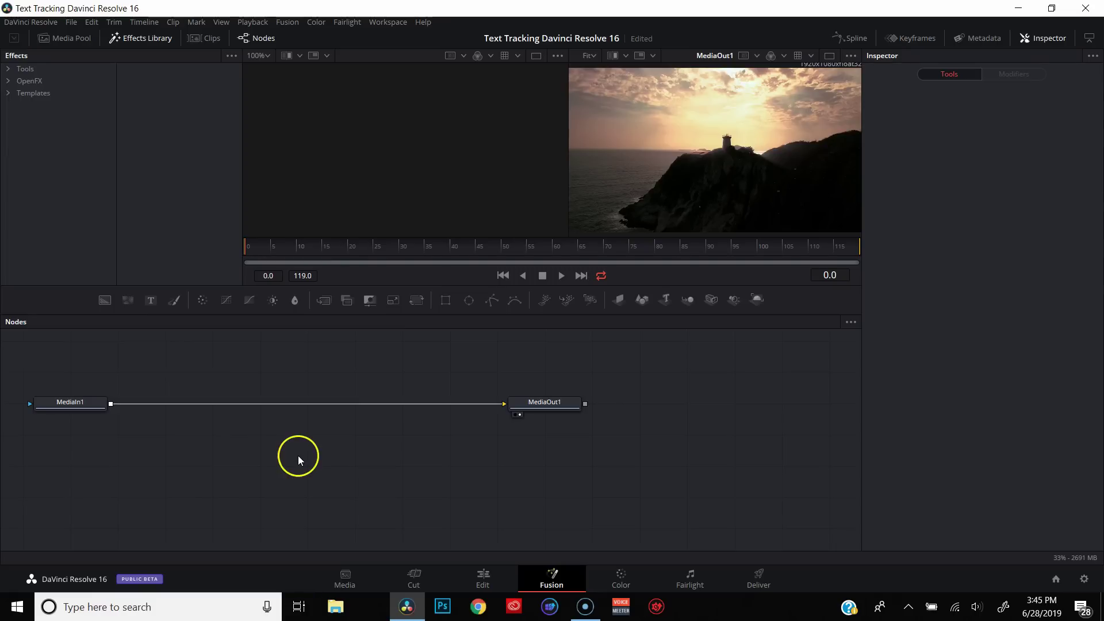
# Add a Tracker node from Add Tool > Tracking to the node graph
pyautogui.rightClick(299, 453)
pyautogui.moveTo(373, 264)
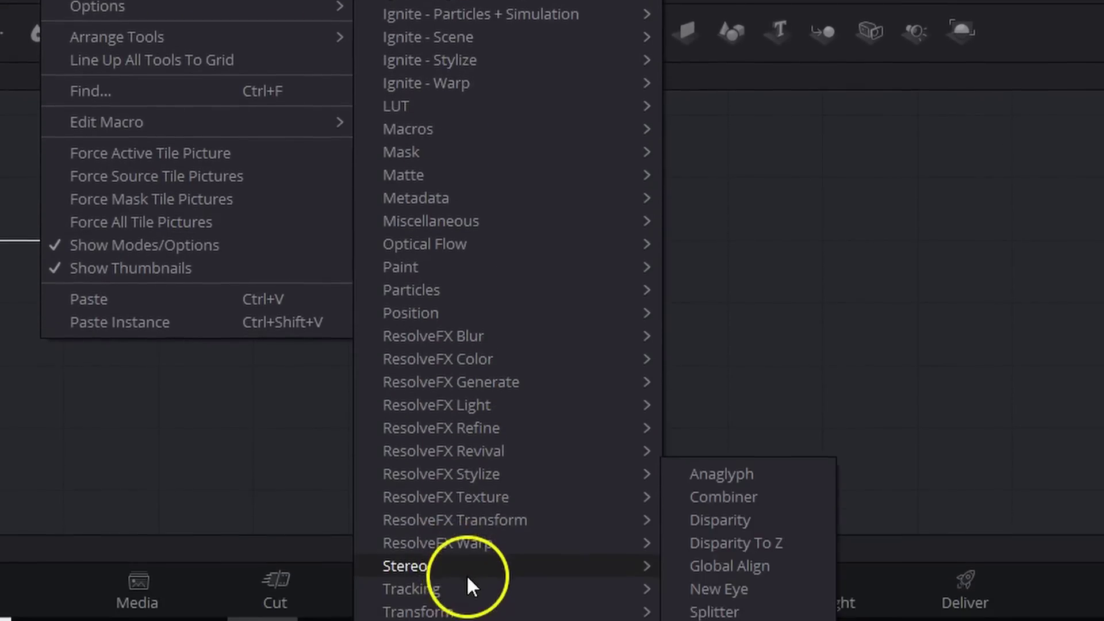
pyautogui.moveTo(476, 592)
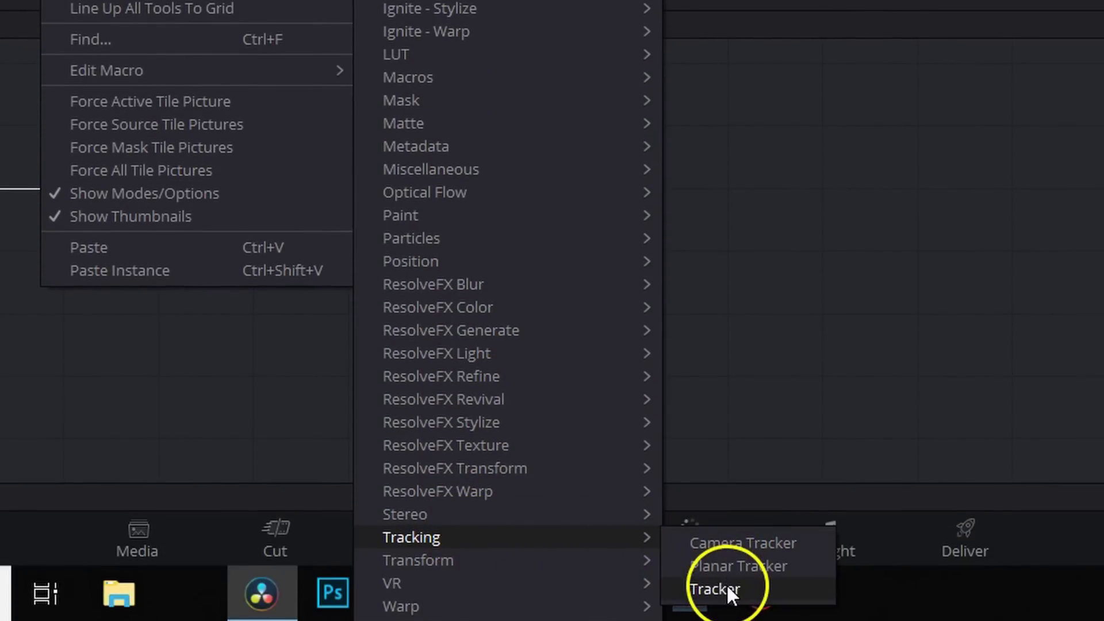
pyautogui.click(727, 588)
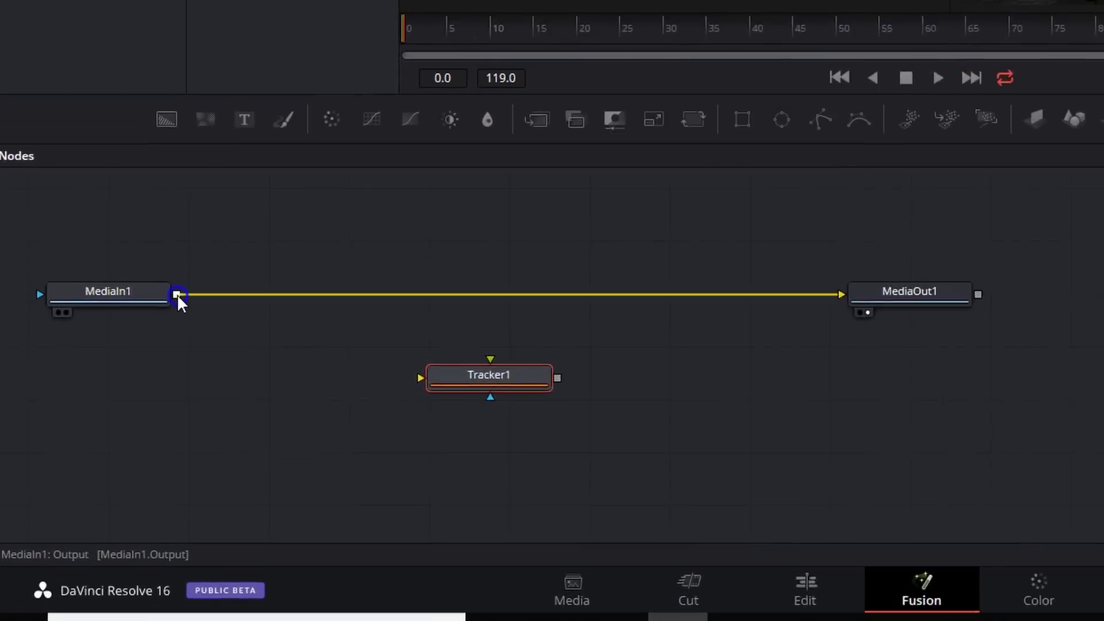
# Connect MediaIn1's output to Tracker1's input
pyautogui.moveTo(111, 404); pyautogui.dragTo(236, 452)
pyautogui.moveTo(457, 342); pyautogui.dragTo(493, 343)
pyautogui.click(537, 499)
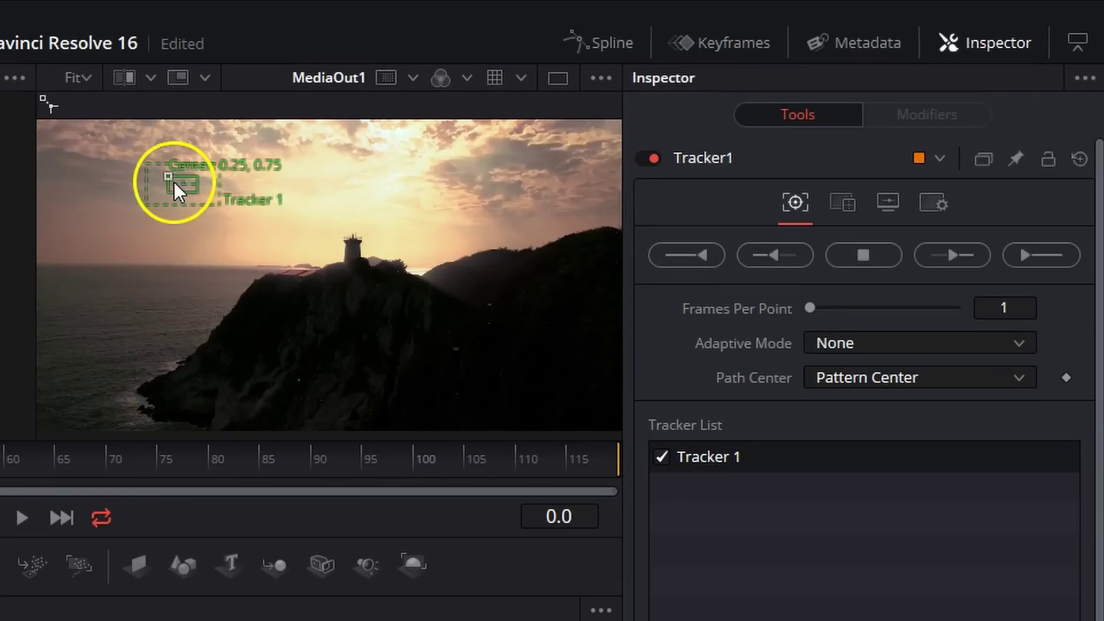
# Track the lighthouse top across all 120 frames, then play it back from frame 0
pyautogui.click(168, 173)
pyautogui.moveTo(168, 174); pyautogui.dragTo(344, 231)
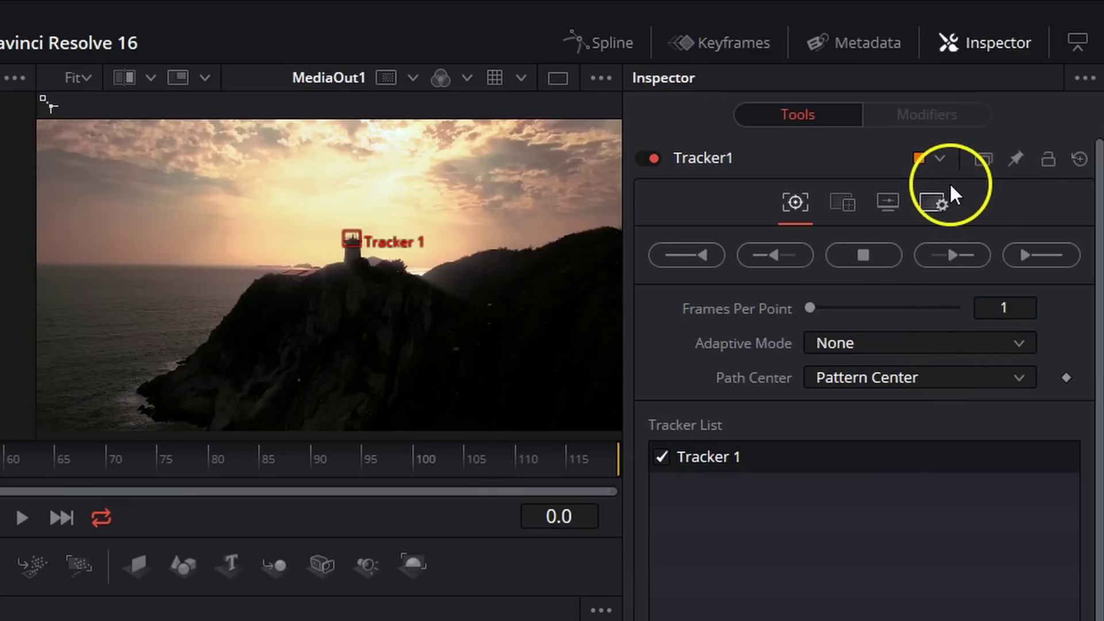
pyautogui.click(1020, 253)
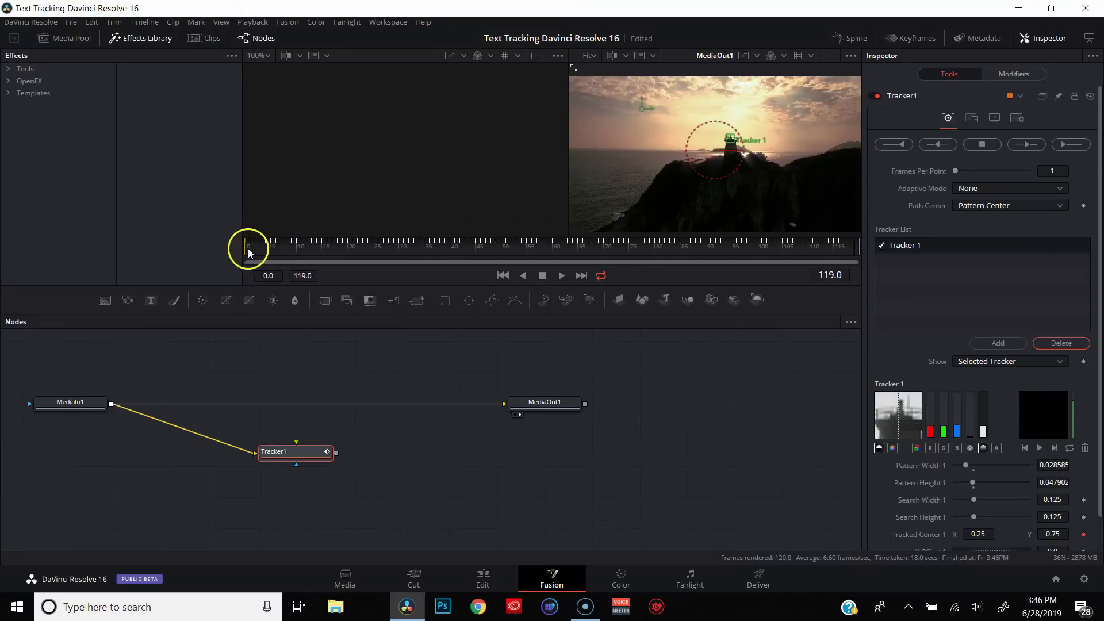
pyautogui.click(249, 251)
pyautogui.press('space')
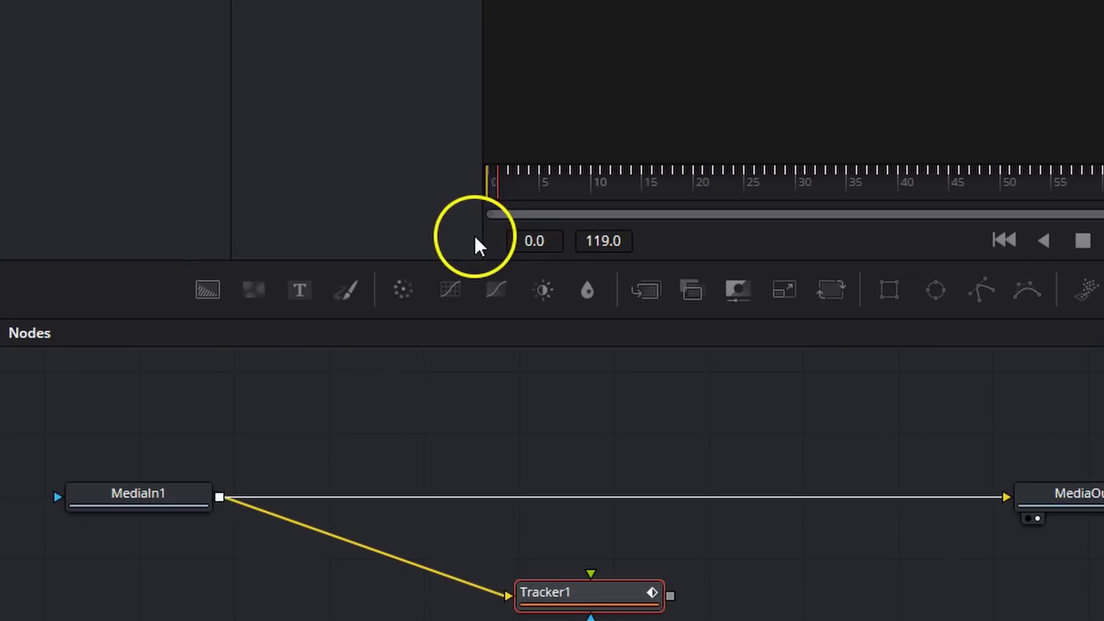
# Add a Text node with a Merge node, then disconnect both and move Merge1 aside
pyautogui.click(302, 297)
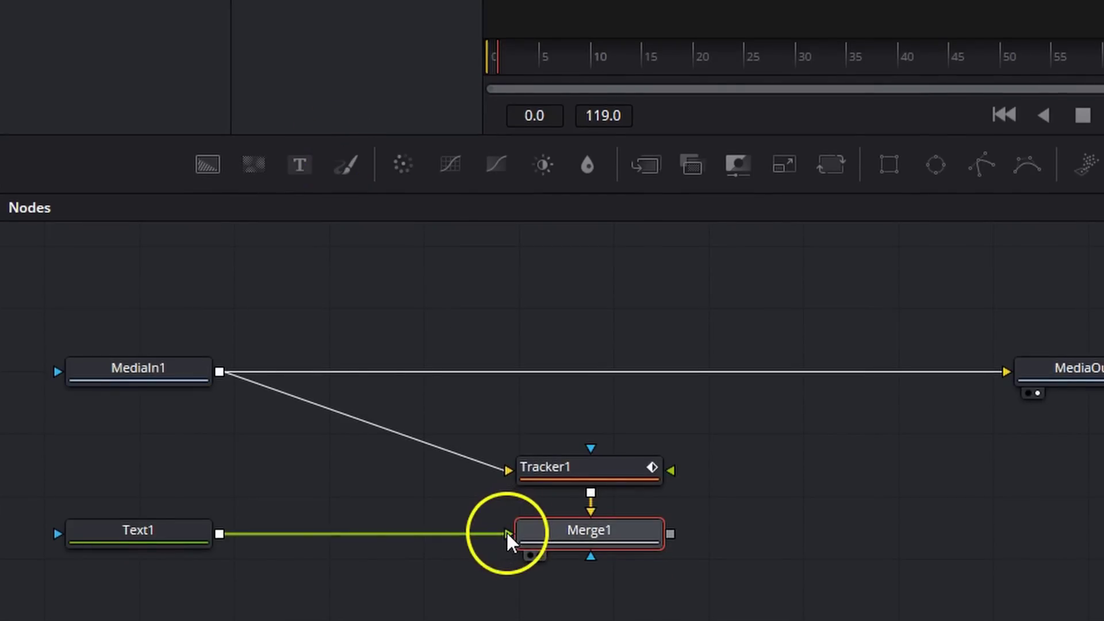
pyautogui.moveTo(507, 530); pyautogui.dragTo(240, 527)
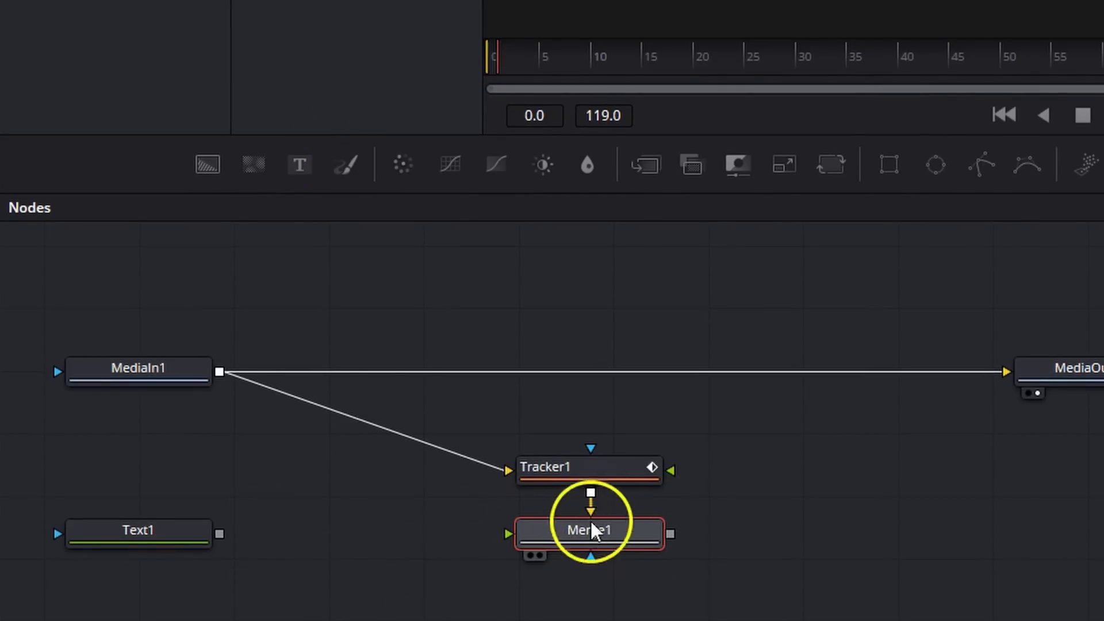
pyautogui.moveTo(591, 529); pyautogui.dragTo(673, 602)
pyautogui.click(598, 609)
pyautogui.moveTo(598, 613); pyautogui.dragTo(848, 586)
# View Text1 and type 'The Lighthouse' in dark red Footlight MT Light
pyautogui.click(153, 527)
pyautogui.click(159, 540)
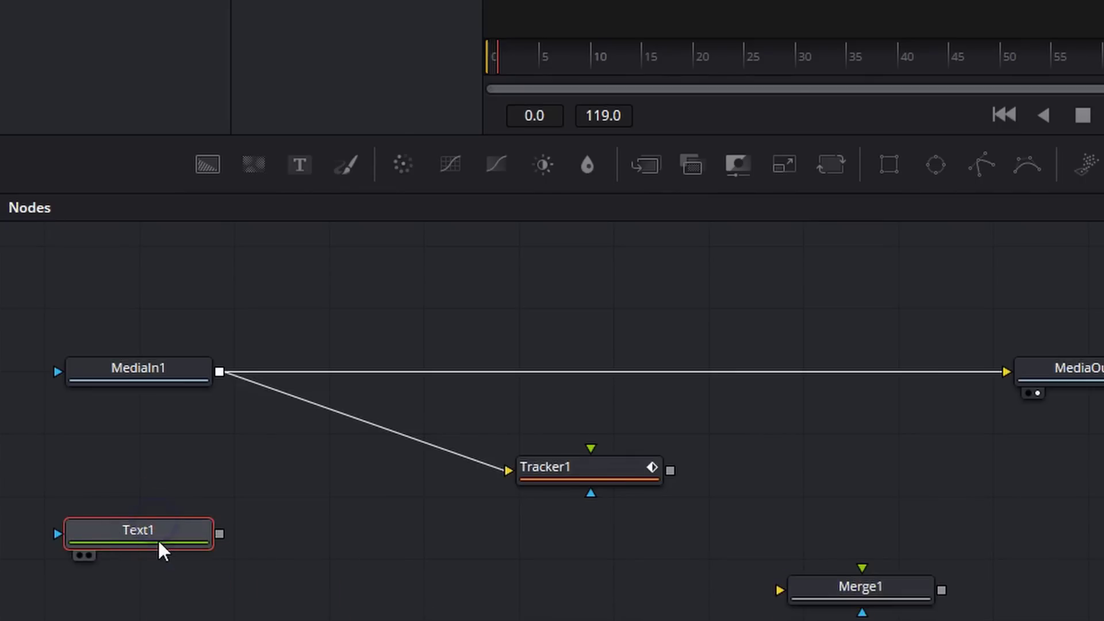
pyautogui.click(79, 555)
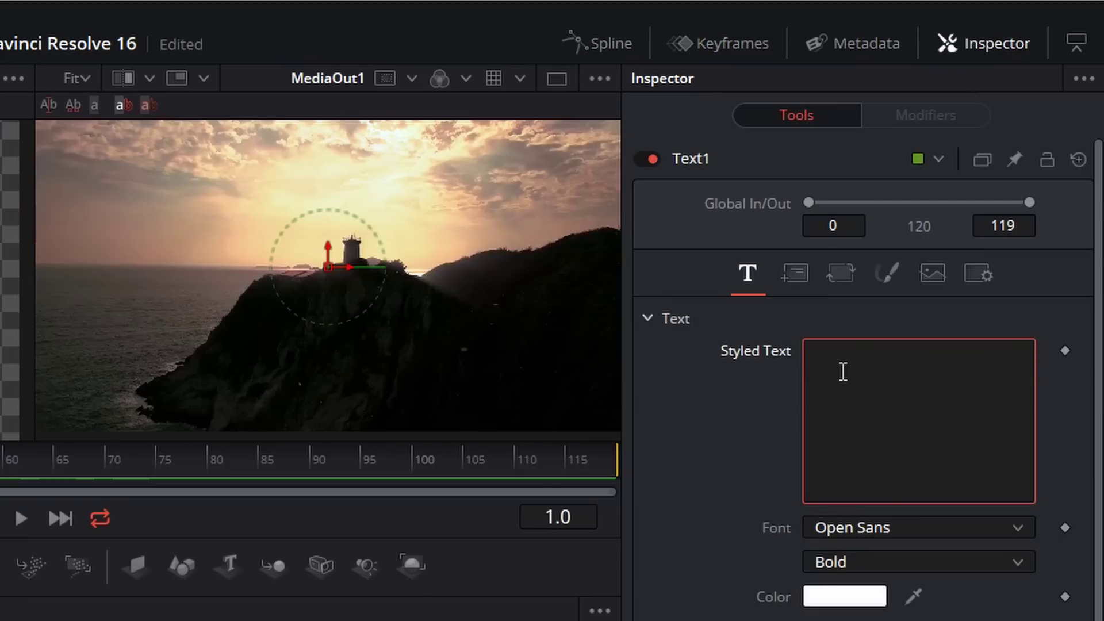
pyautogui.write('THE LIGHTHOUSE')
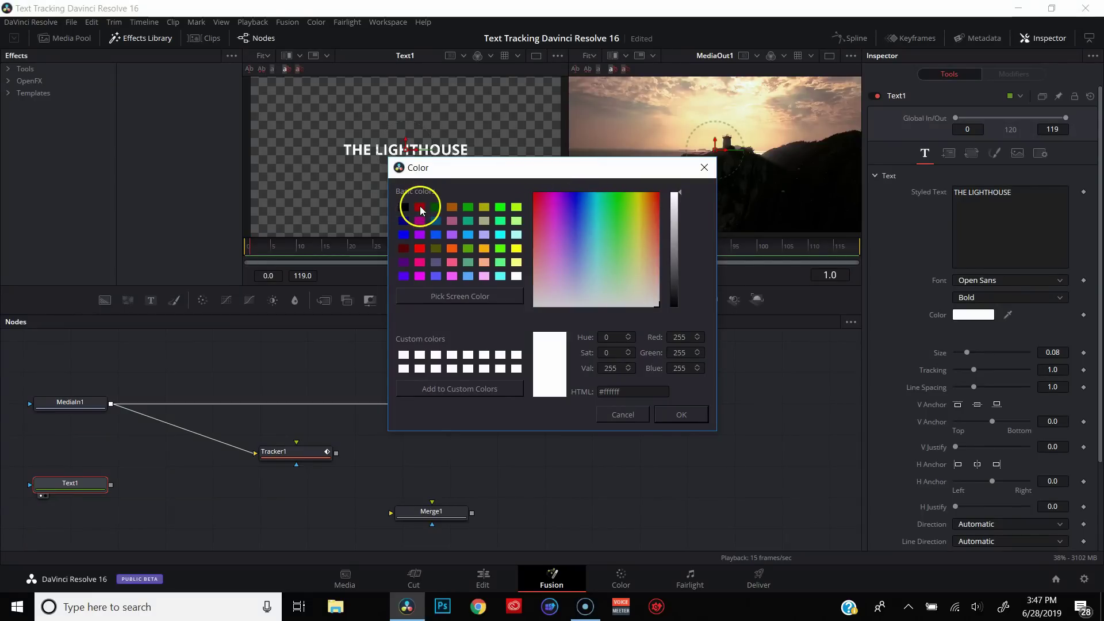
pyautogui.click(419, 207)
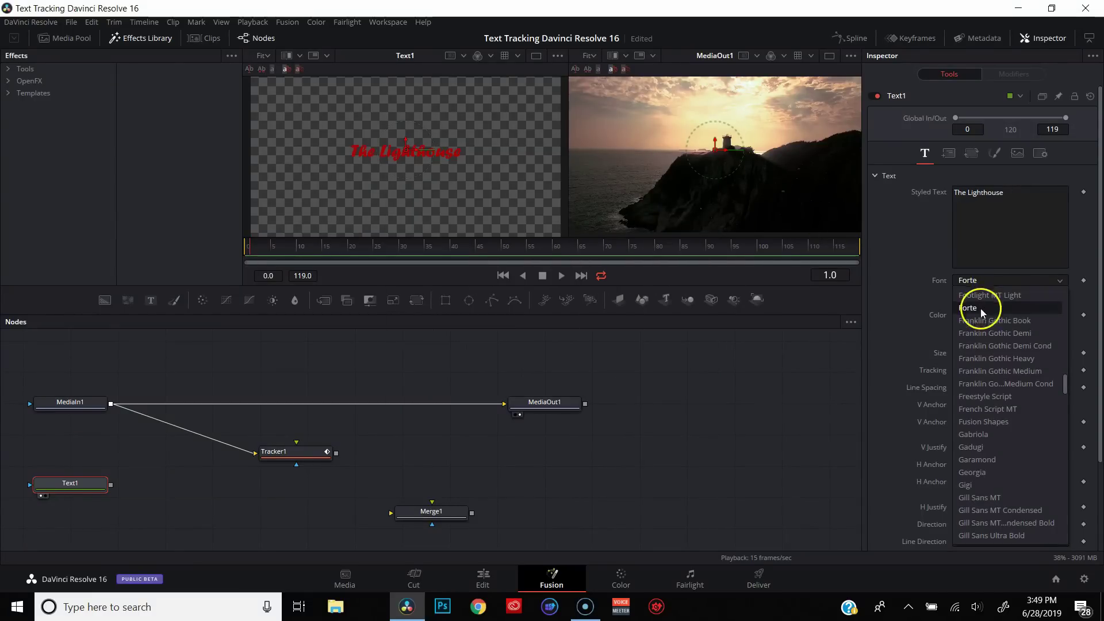
pyautogui.click(982, 295)
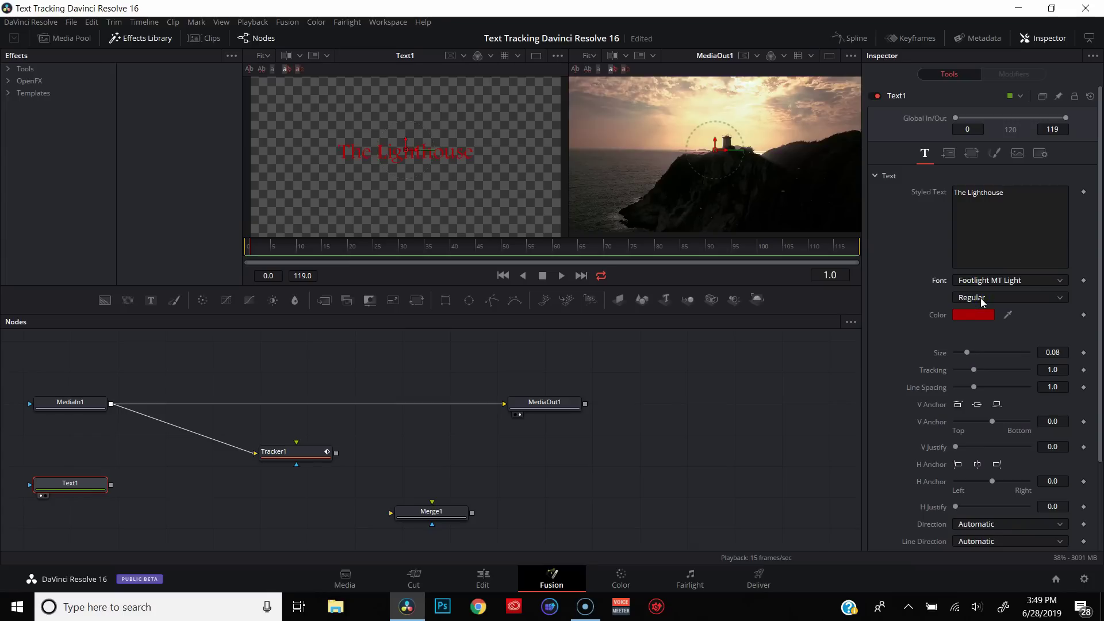
# Rewire the graph so the footage feeds Merge1's background and Merge1 feeds Tracker1
pyautogui.moveTo(431, 511); pyautogui.dragTo(330, 378)
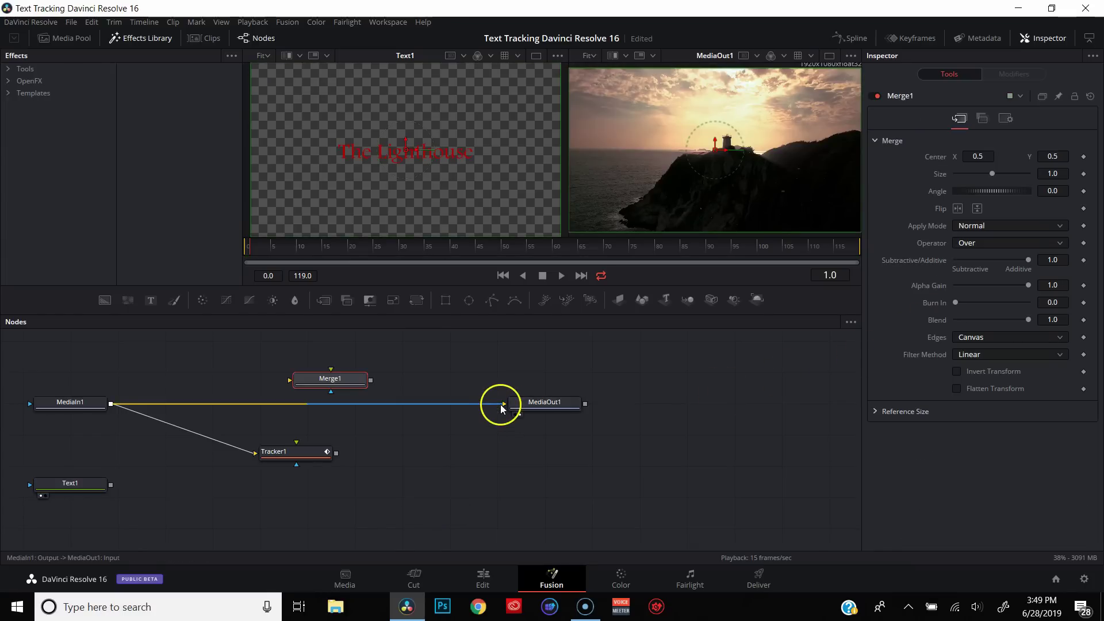
pyautogui.moveTo(502, 405); pyautogui.dragTo(290, 381)
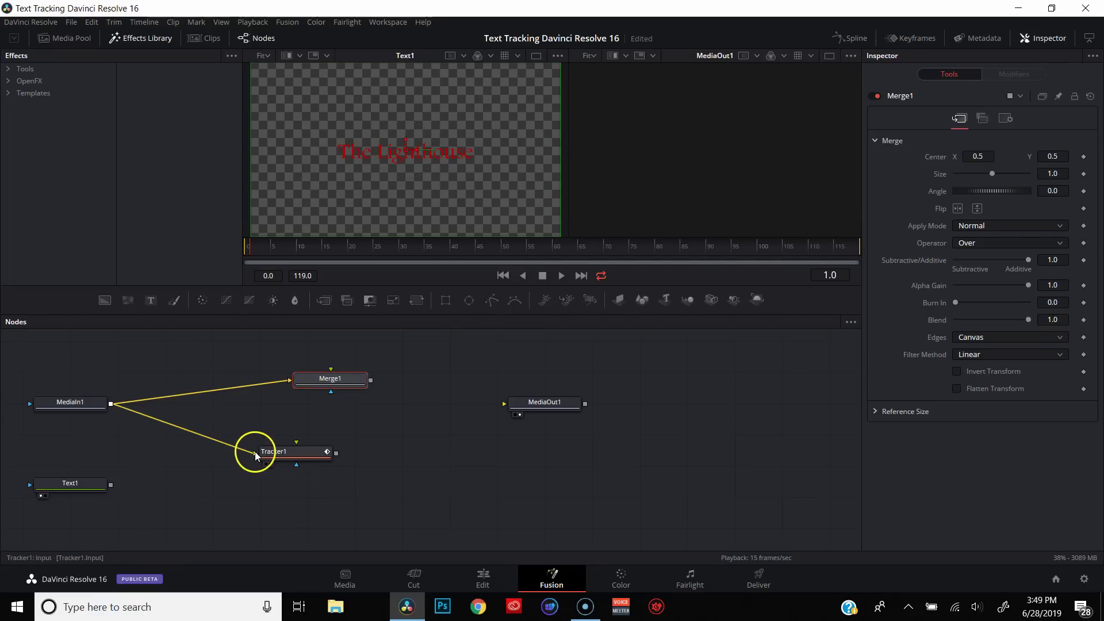
pyautogui.moveTo(254, 452); pyautogui.dragTo(114, 404)
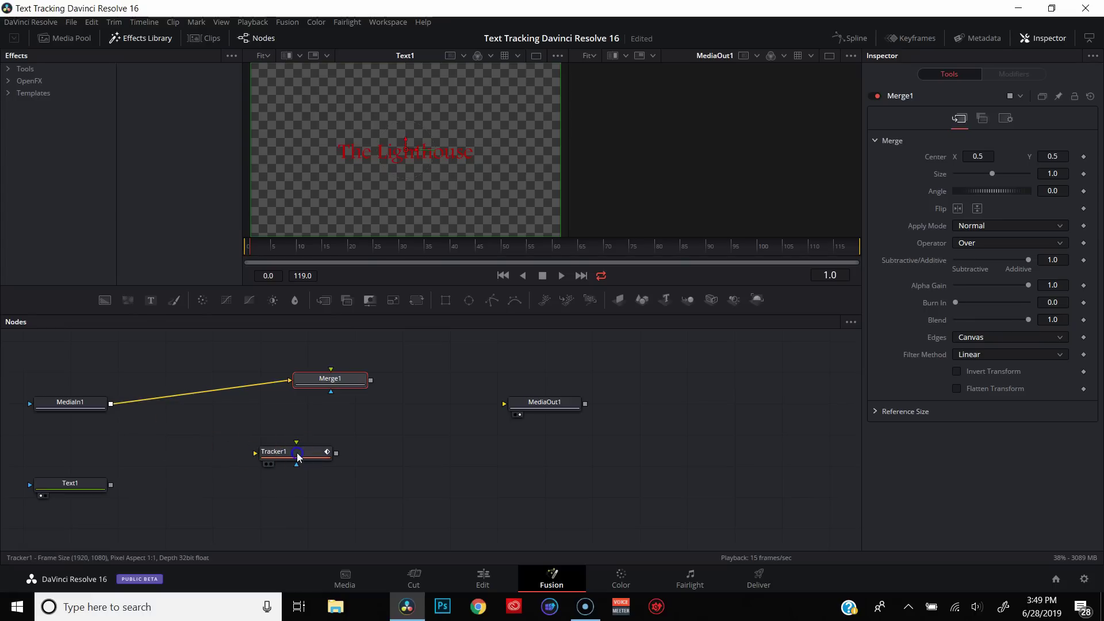
pyautogui.moveTo(297, 457); pyautogui.dragTo(421, 445)
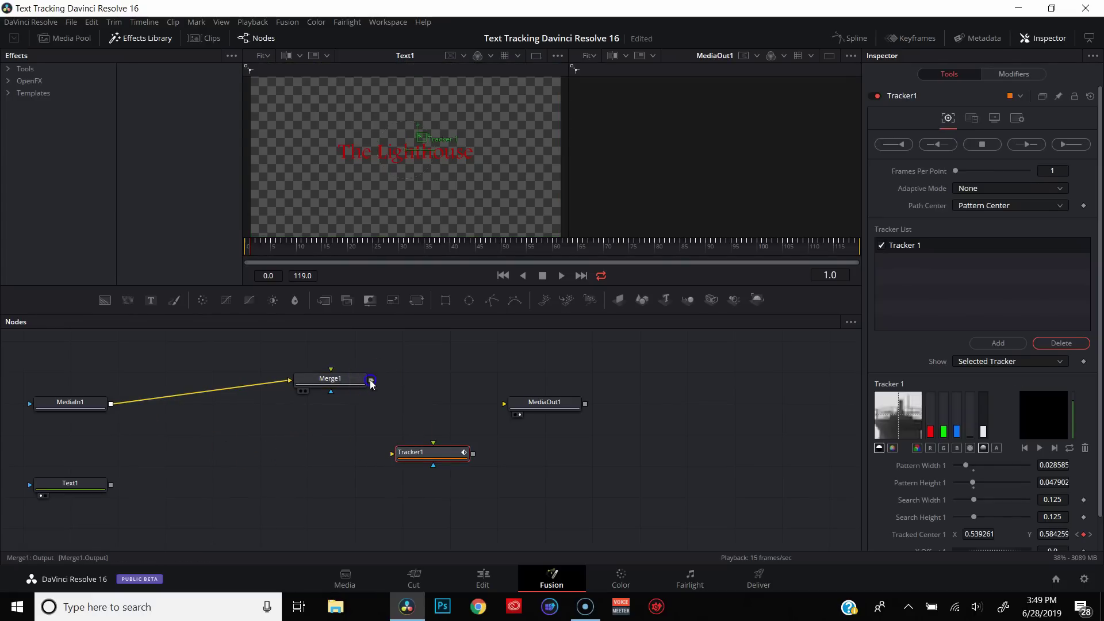
pyautogui.moveTo(370, 379); pyautogui.dragTo(391, 454)
pyautogui.moveTo(371, 380); pyautogui.dragTo(504, 404)
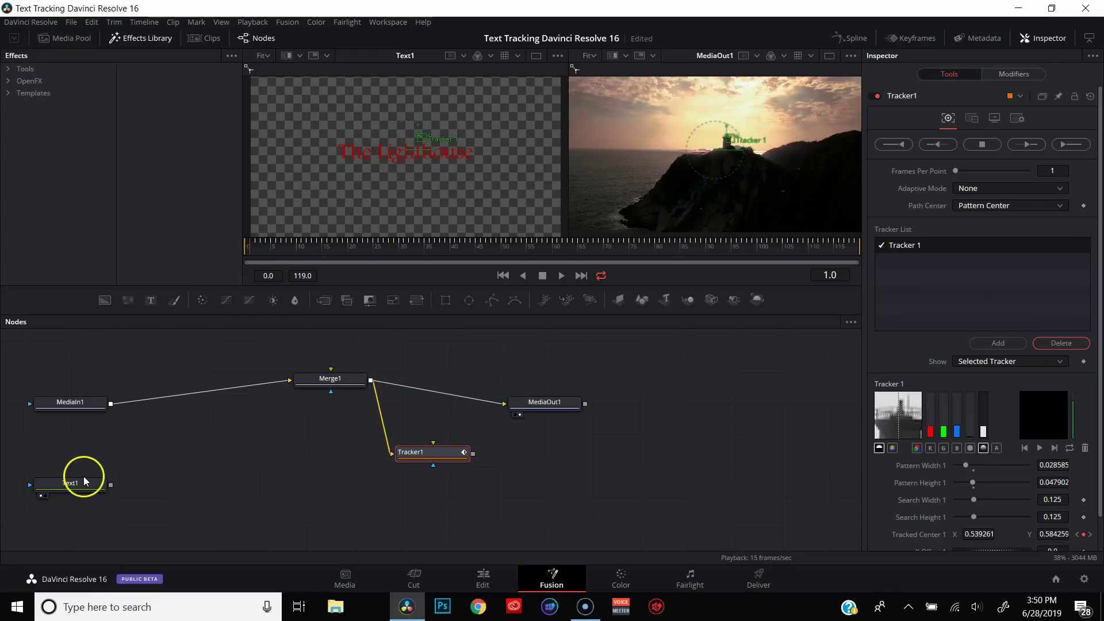
# Connect Text1 to Merge1's foreground input to overlay the title
pyautogui.moveTo(83, 485); pyautogui.dragTo(176, 460)
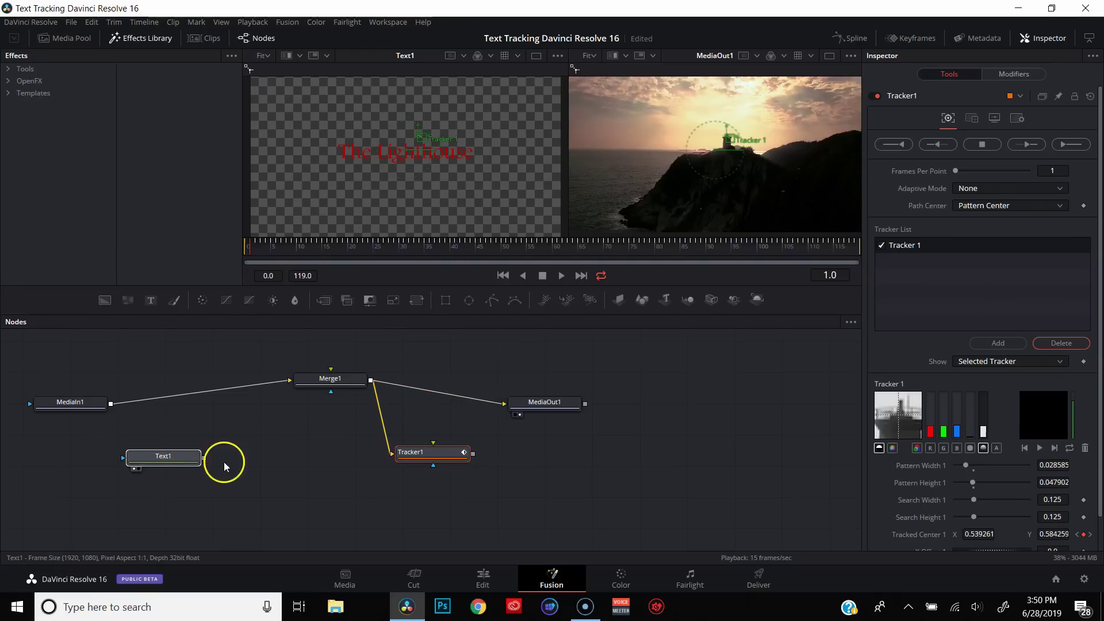
pyautogui.click(197, 460)
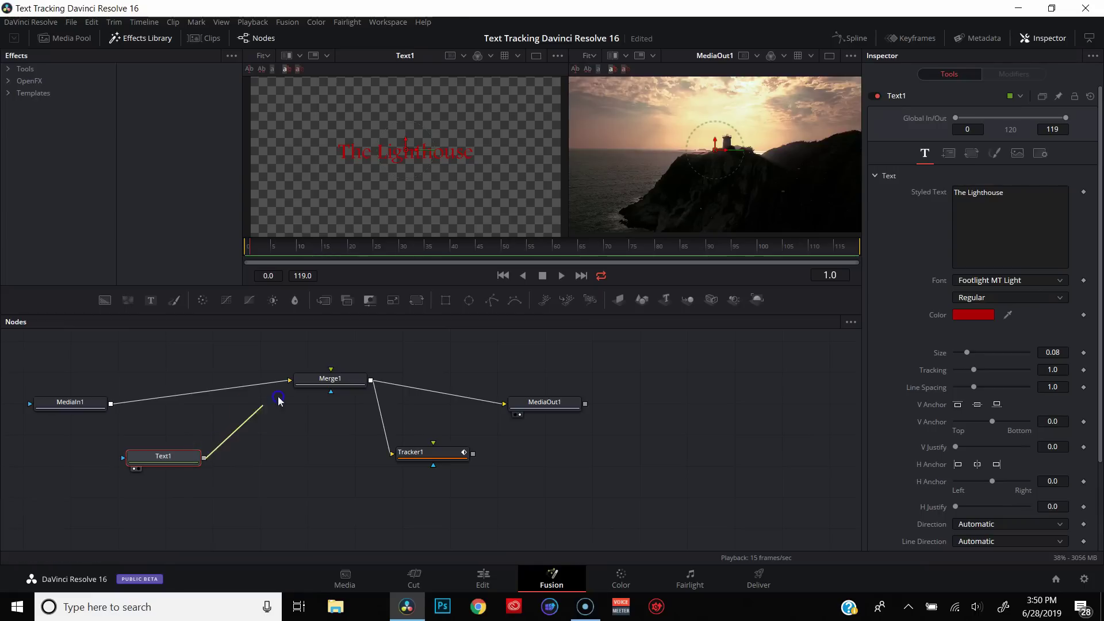
pyautogui.moveTo(285, 396); pyautogui.dragTo(332, 371)
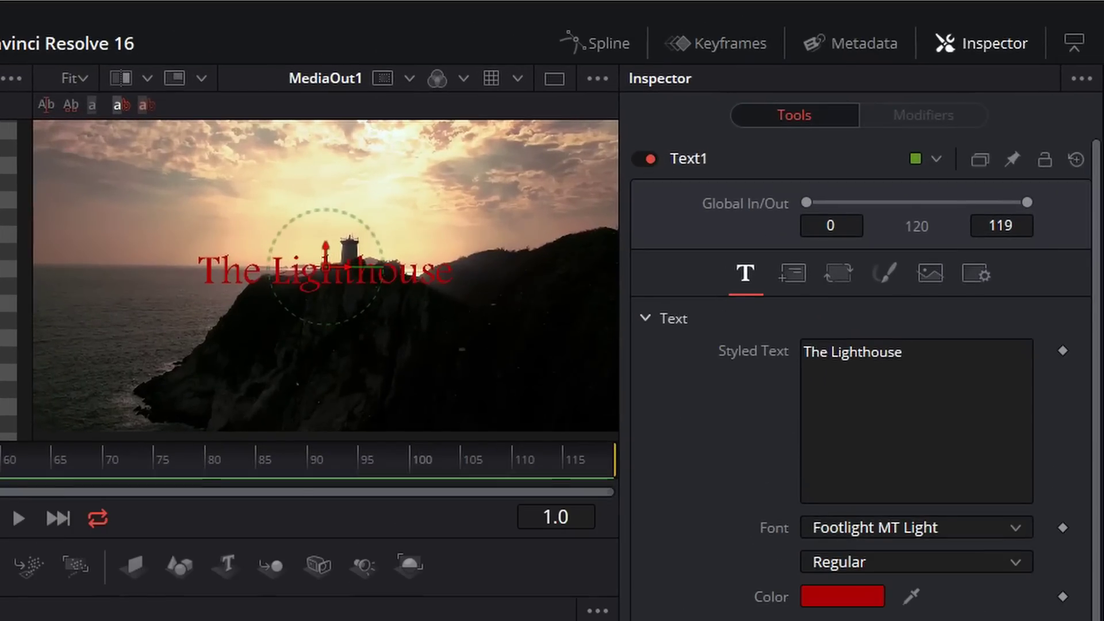
# Add an expression to Text1's Layout Center and clear its Point(0.5, 0.5) value
pyautogui.click(410, 452)
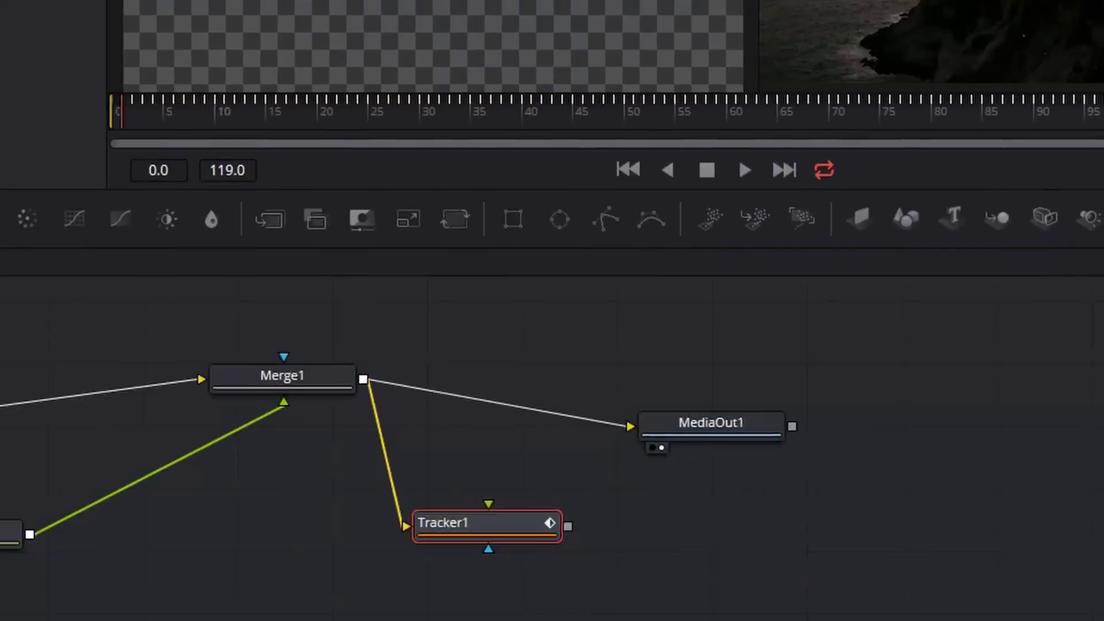
pyautogui.click(345, 354)
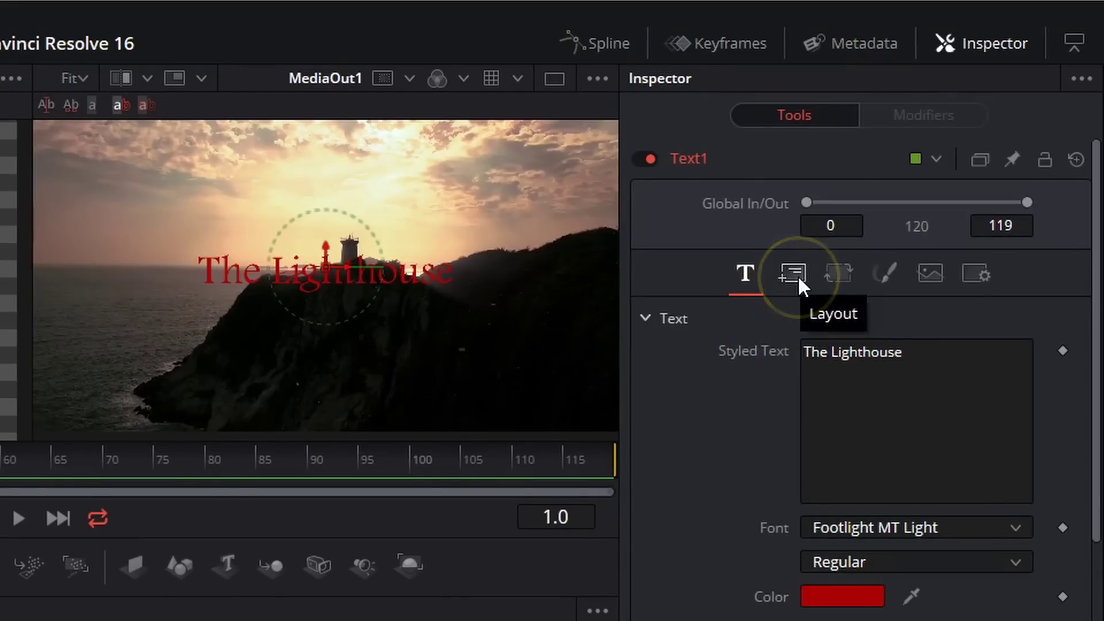
pyautogui.click(793, 274)
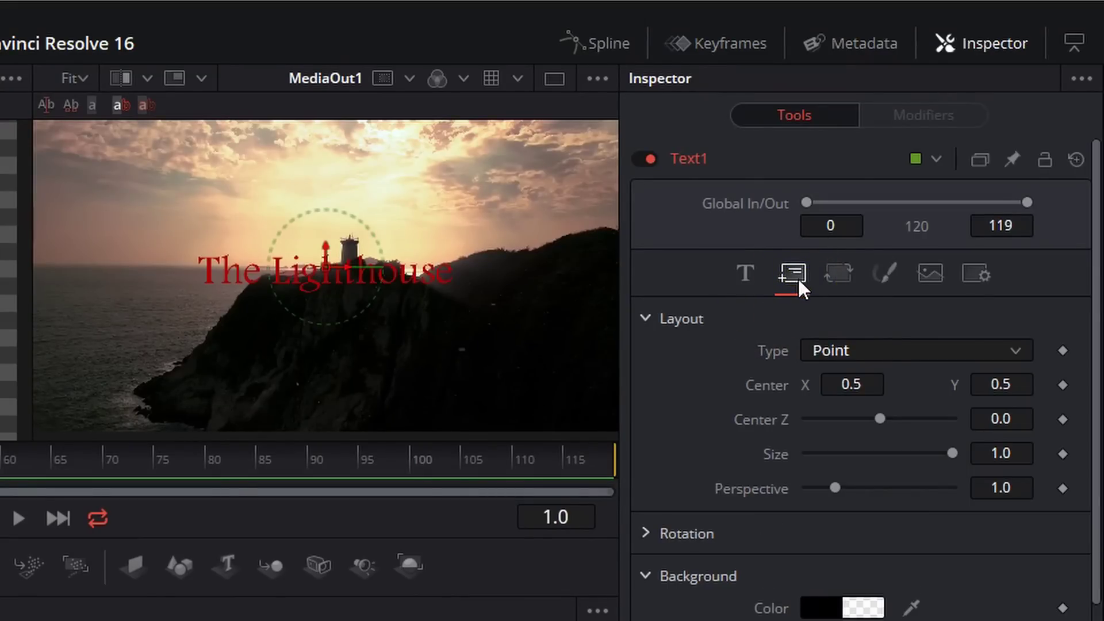
pyautogui.rightClick(805, 383)
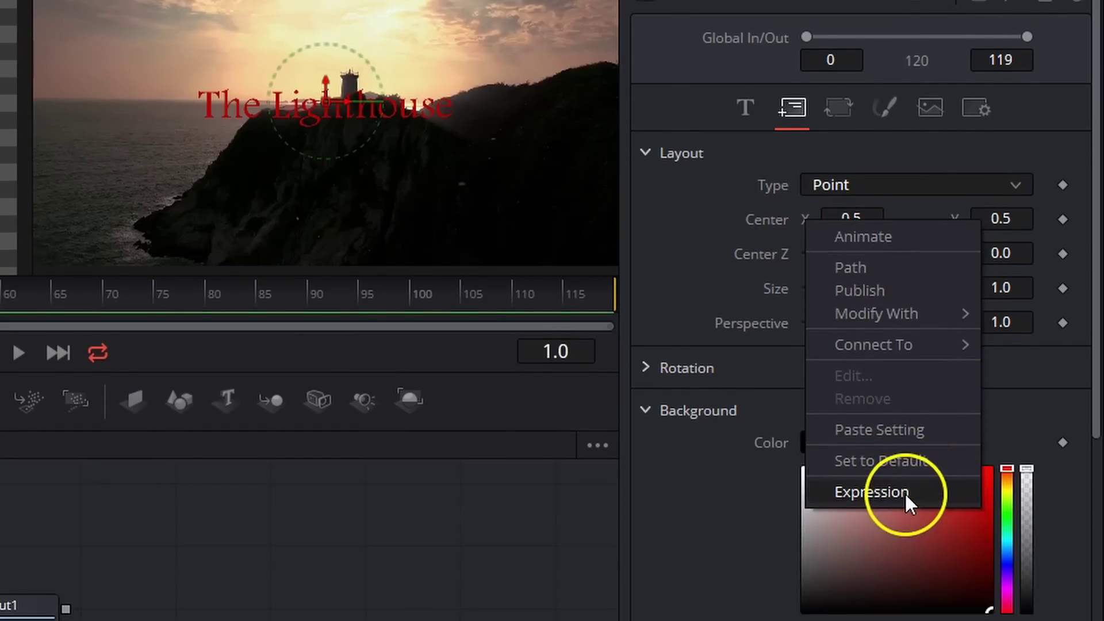
pyautogui.click(905, 492)
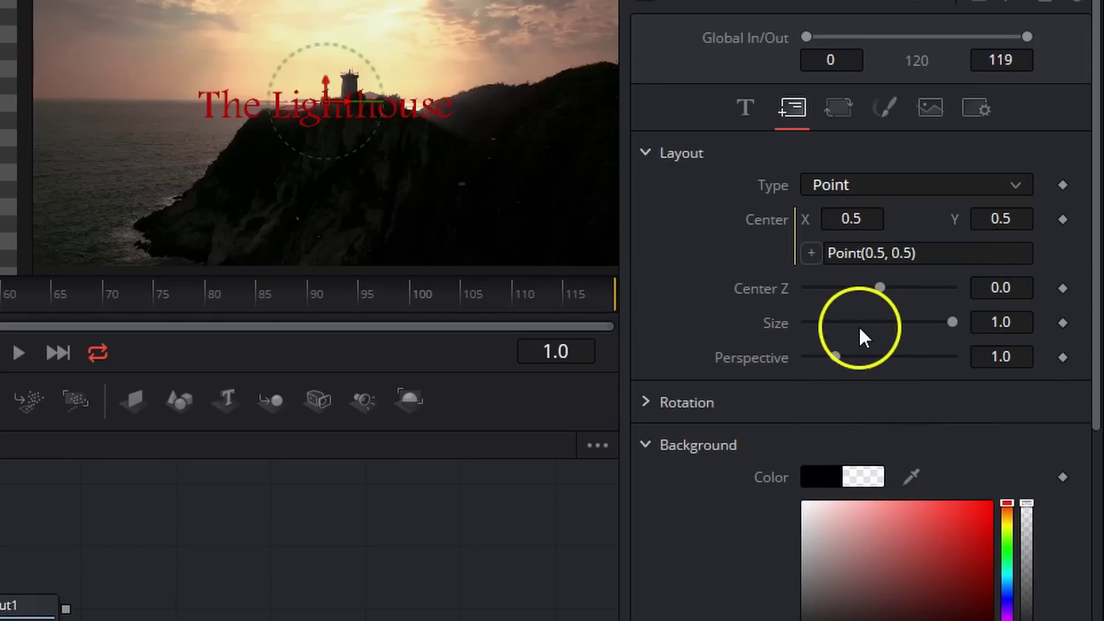
pyautogui.click(853, 254)
pyautogui.moveTo(852, 254); pyautogui.dragTo(825, 253)
pyautogui.press('BackSpace')
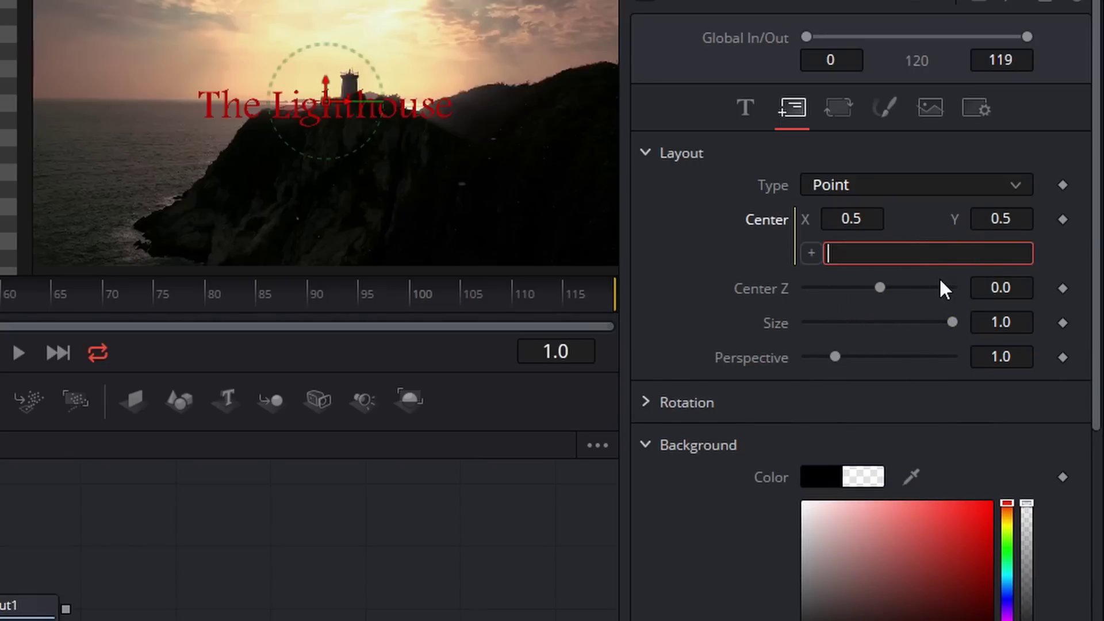
pyautogui.click(645, 444)
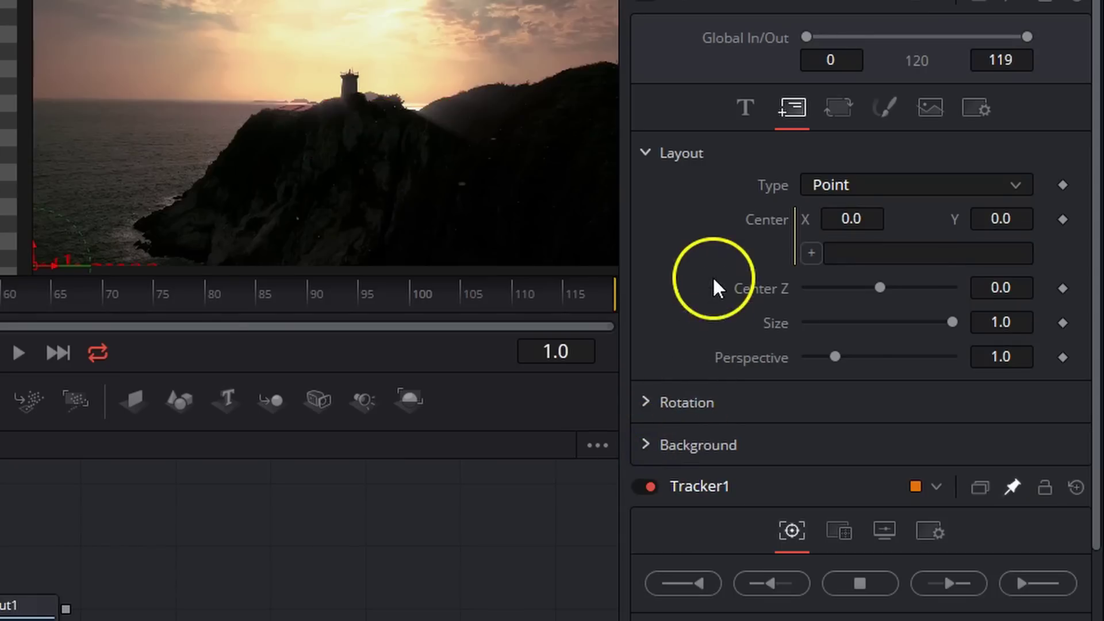
# Pick-whip the Center expression to Tracker1's Tracked Center 1
pyautogui.click(810, 253)
pyautogui.moveTo(810, 258); pyautogui.dragTo(832, 620)
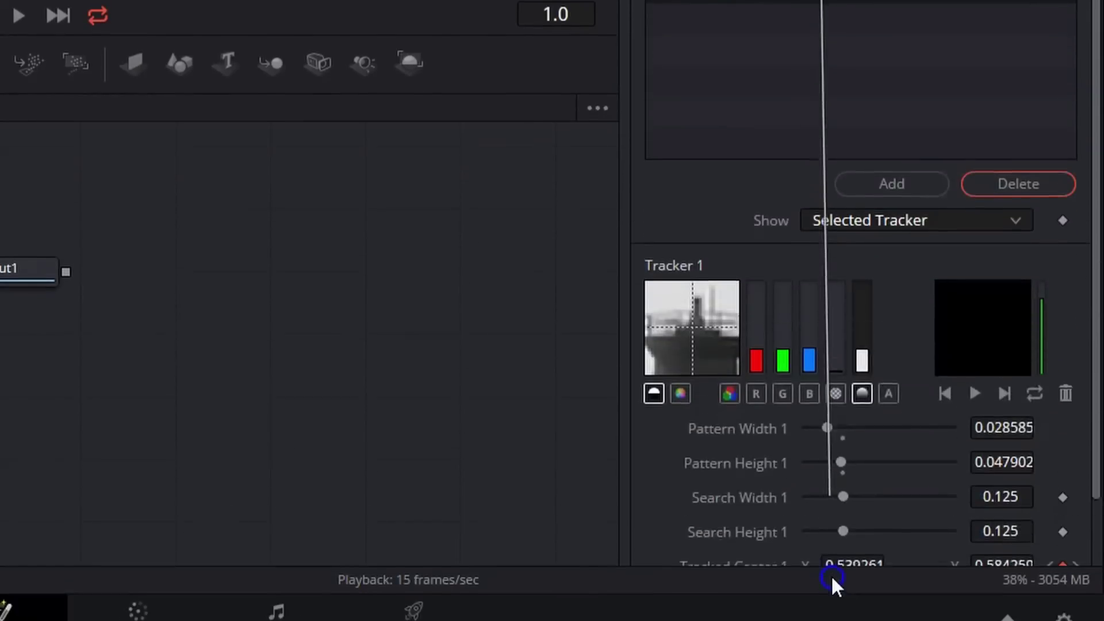
pyautogui.moveTo(832, 578)
pyautogui.mouseDown()
pyautogui.moveTo(813, 488)
pyautogui.moveTo(786, 535)
pyautogui.moveTo(769, 491)
pyautogui.moveTo(768, 445)
pyautogui.moveTo(806, 440)
pyautogui.mouseUp()
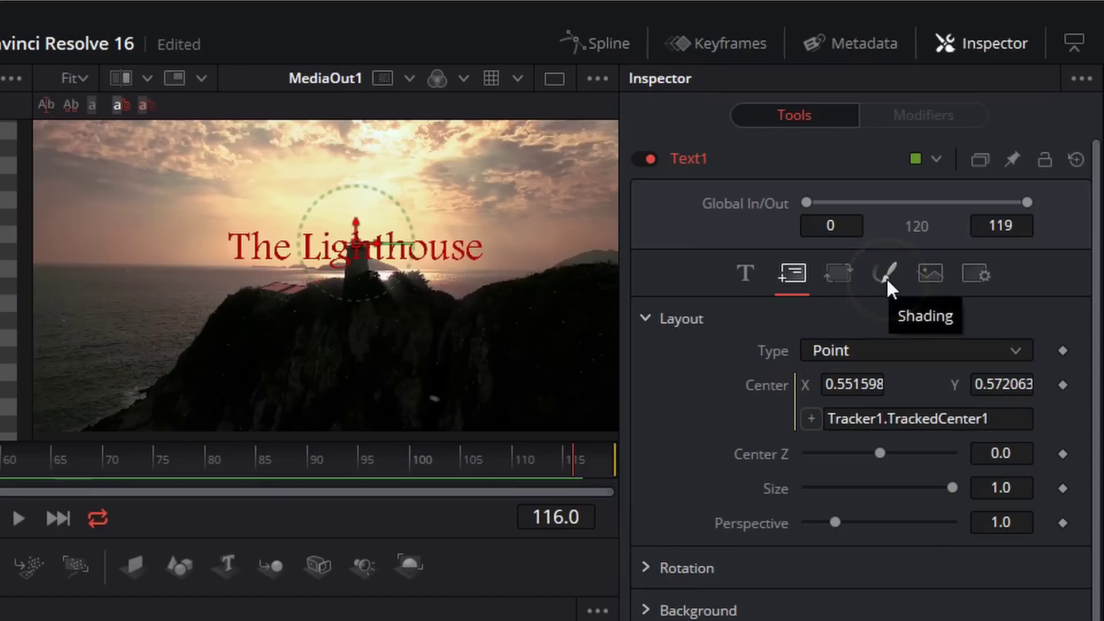
# Raise the title's Shading fill Offset Y to 0.605 so it sits above the lighthouse
pyautogui.click(885, 274)
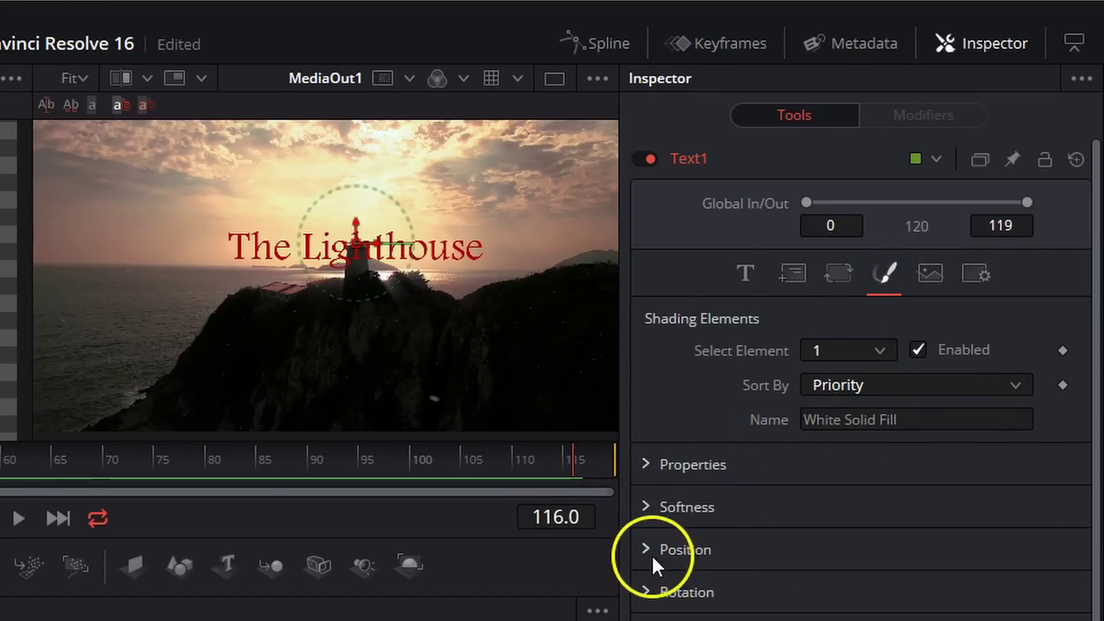
pyautogui.click(645, 549)
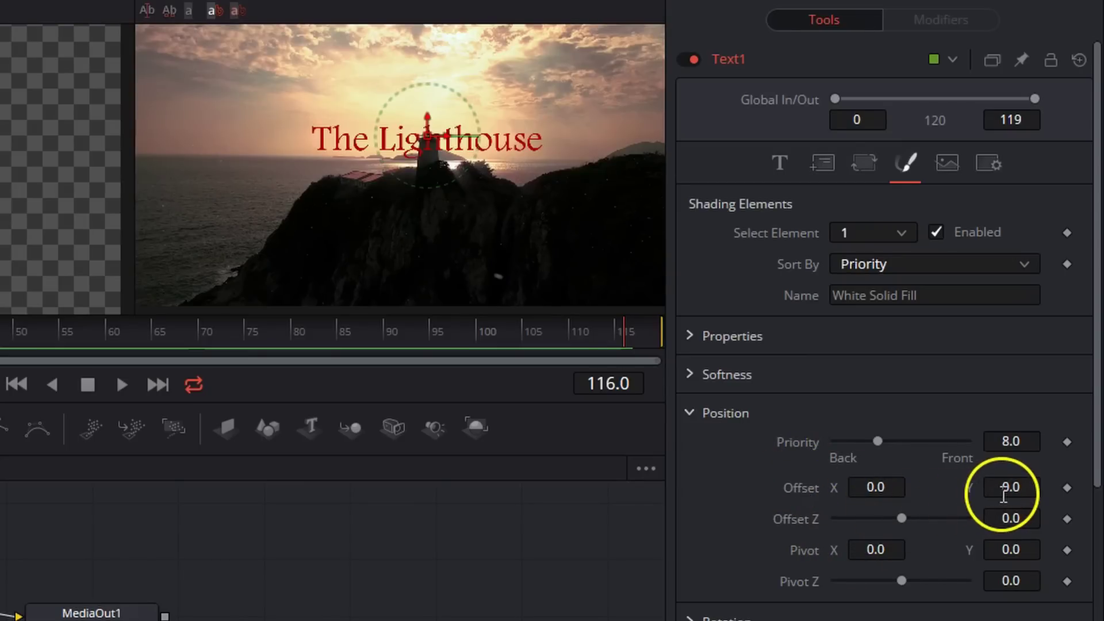
pyautogui.click(1005, 489)
pyautogui.write('0.003')
pyautogui.moveTo(1012, 487); pyautogui.dragTo(783, 500)
pyautogui.click(985, 488)
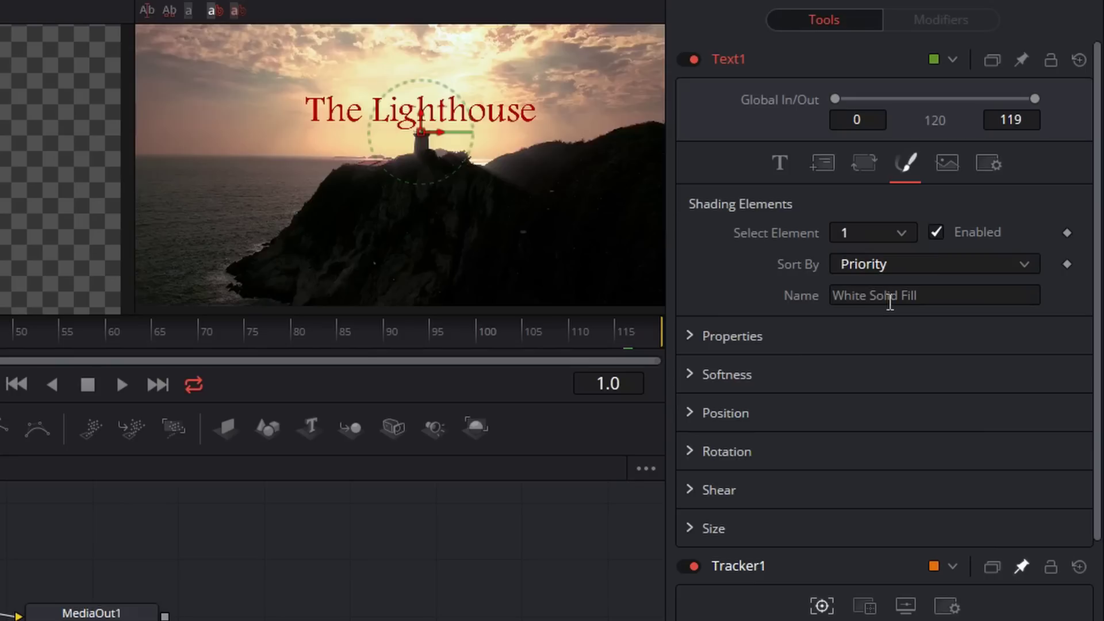
pyautogui.click(780, 161)
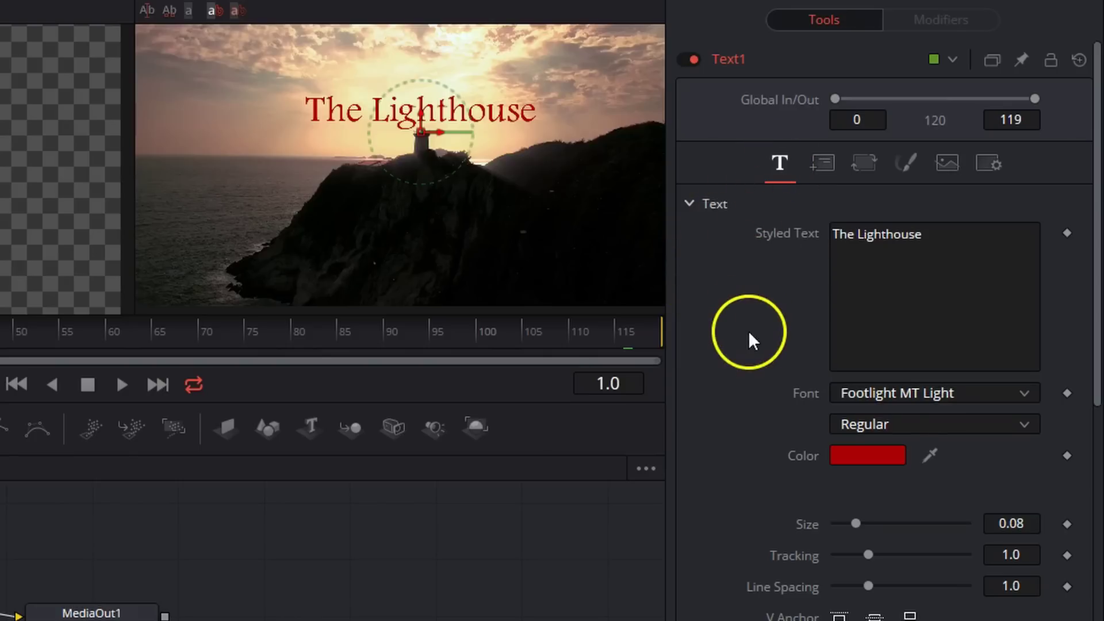
# Drag the Text1 Size slider from 0.08 to 0.1142
pyautogui.click(857, 523)
pyautogui.moveTo(857, 523); pyautogui.dragTo(866, 525)
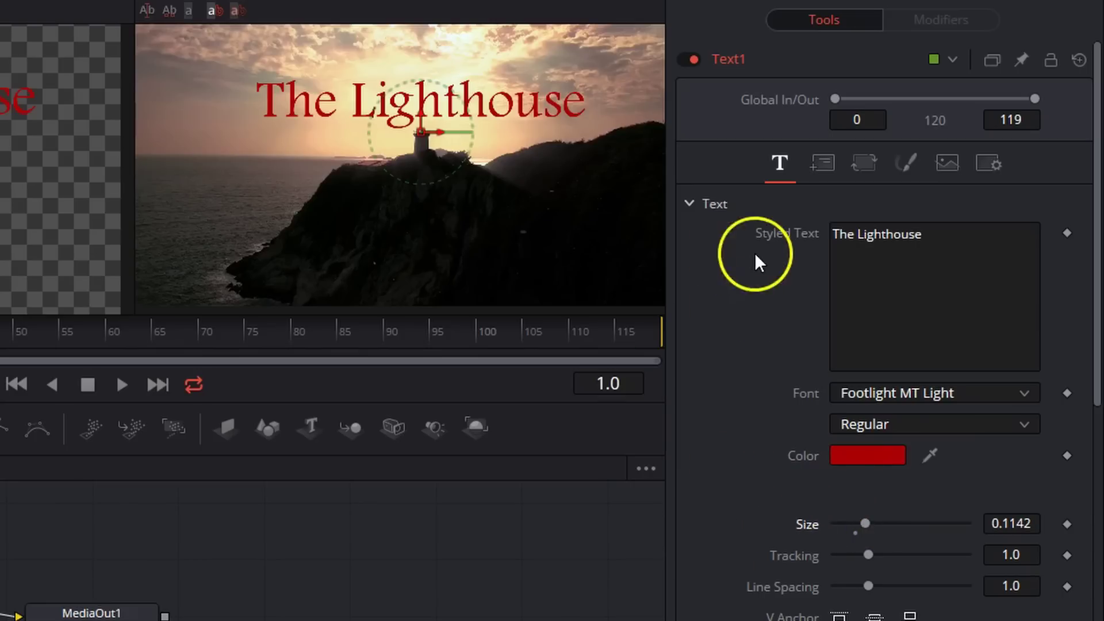
# Set the title's Layout Size to 0.801 and keyframe it at the first frame
pyautogui.click(830, 170)
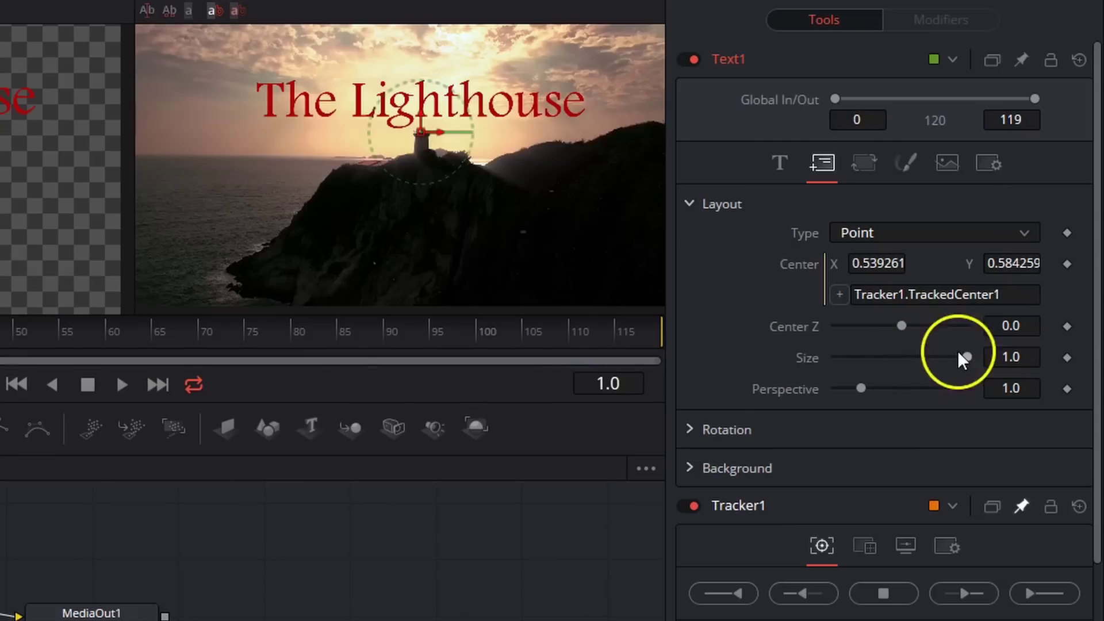
pyautogui.click(1012, 357)
pyautogui.write('0.993')
pyautogui.moveTo(1013, 357); pyautogui.dragTo(862, 402)
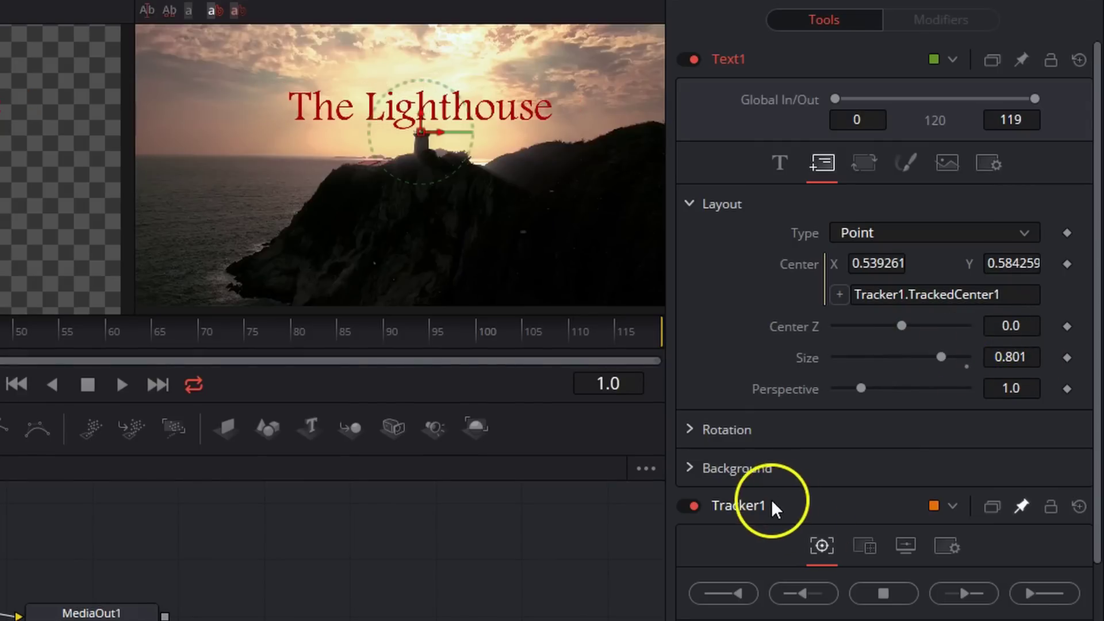
pyautogui.click(1067, 358)
pyautogui.click(1067, 358)
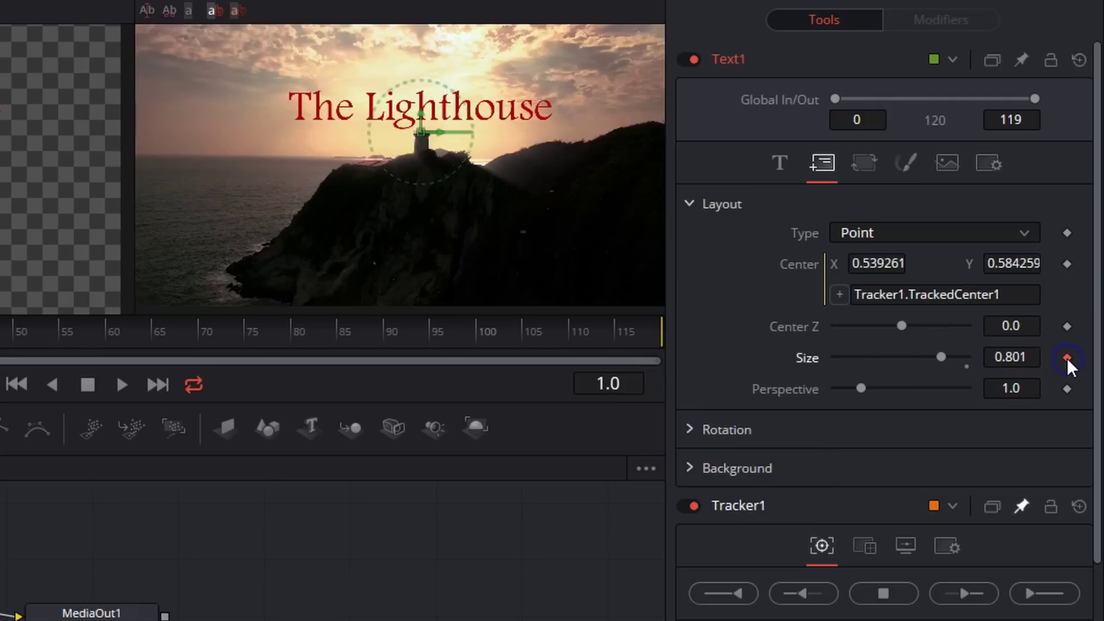
# At frame 119 keyframe Size 1.0 and rotate the title to -10.4 on Y
pyautogui.click(654, 335)
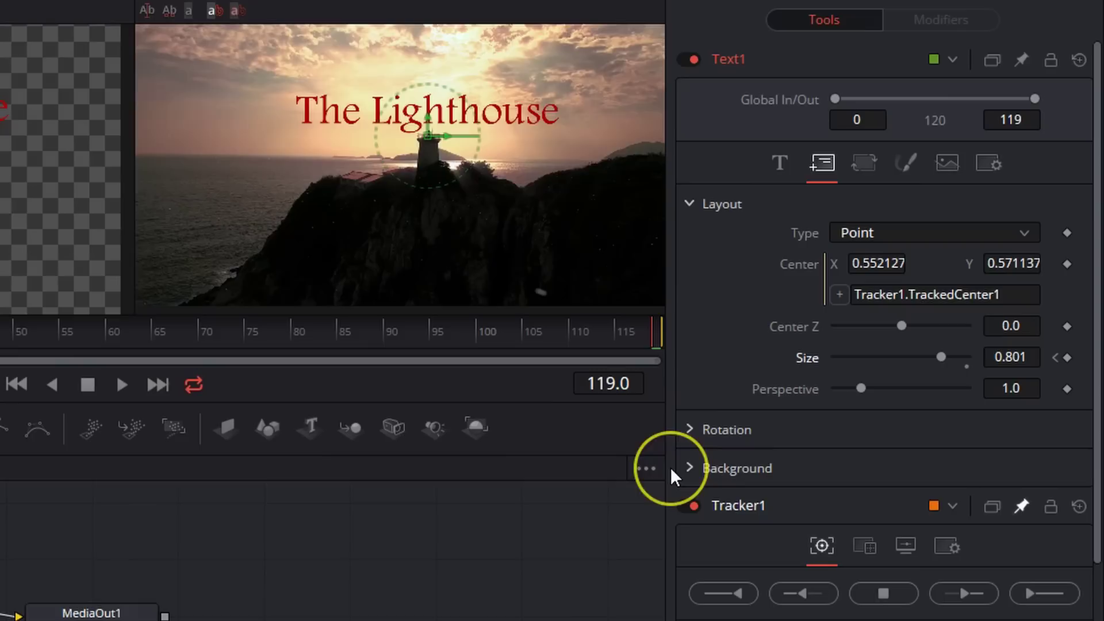
pyautogui.click(967, 367)
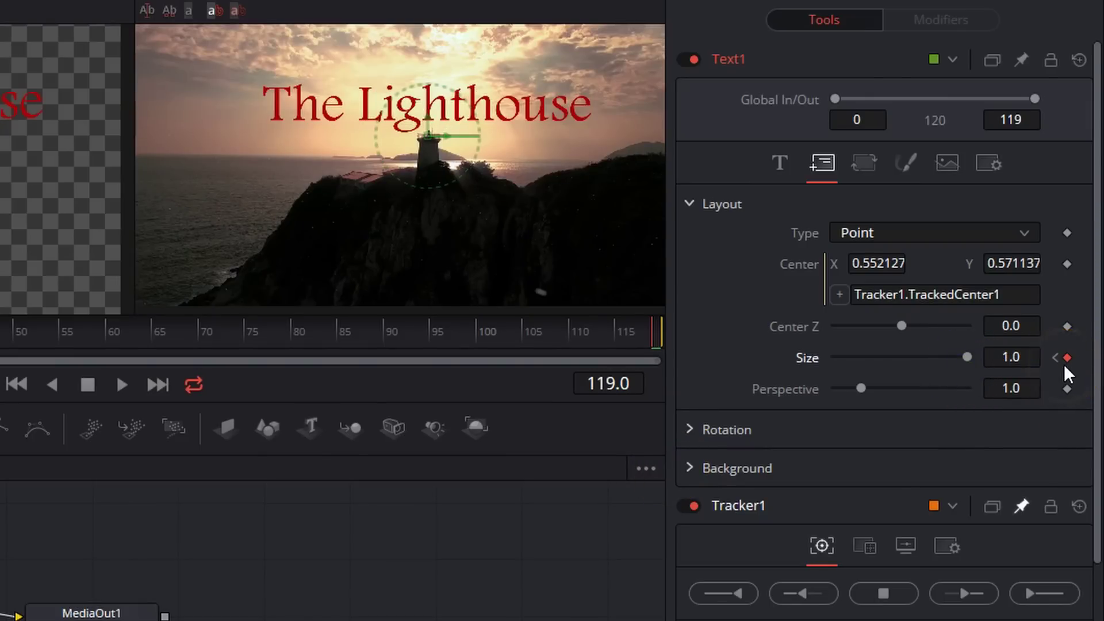
pyautogui.click(690, 428)
pyautogui.moveTo(863, 521); pyautogui.dragTo(898, 514)
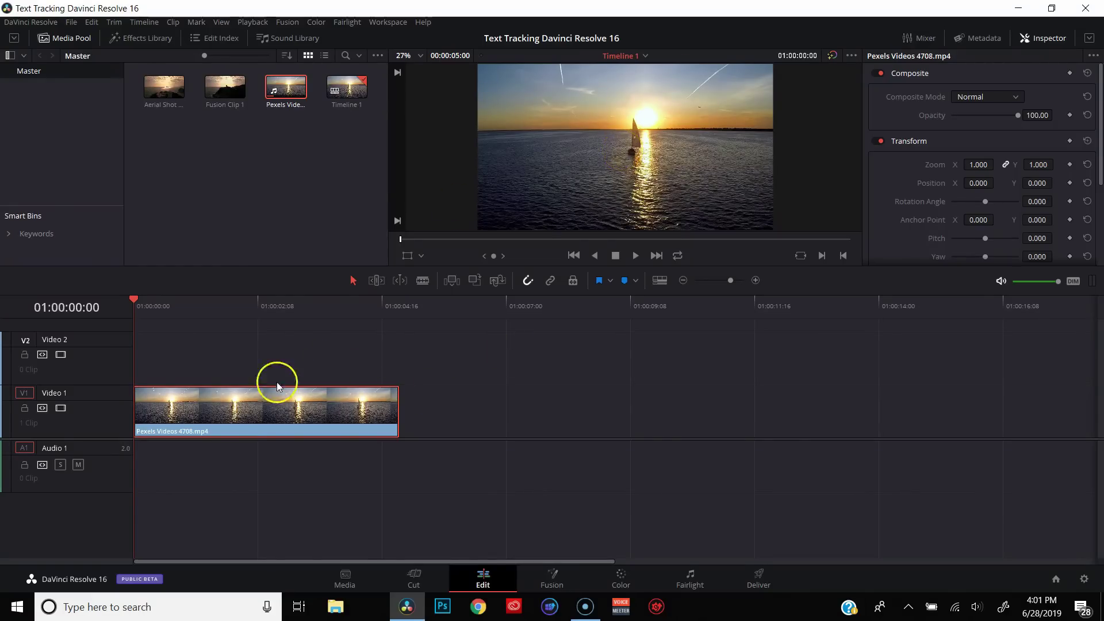
# Convert the sailboat clip into a Fusion clip and add a Tracker fed by MediaIn1
pyautogui.rightClick(280, 407)
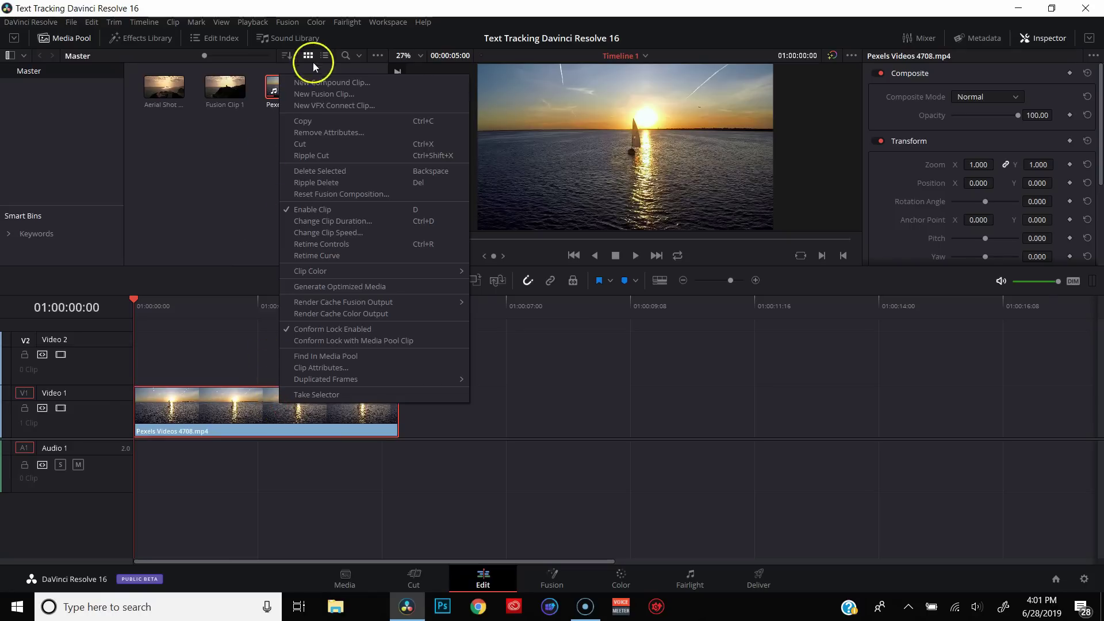
pyautogui.click(316, 94)
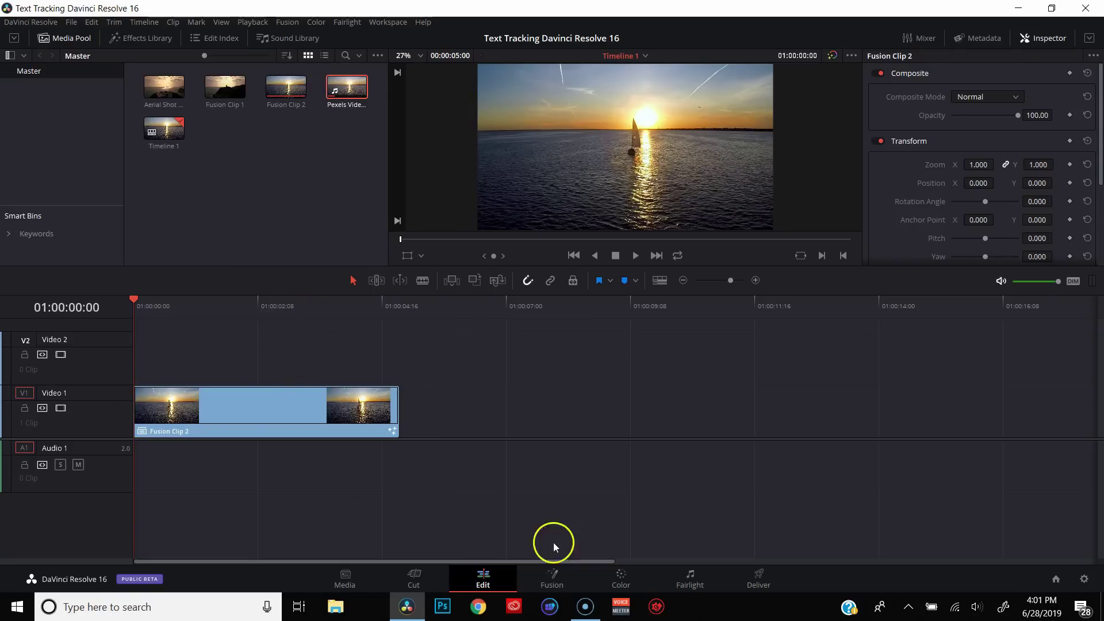
pyautogui.click(545, 578)
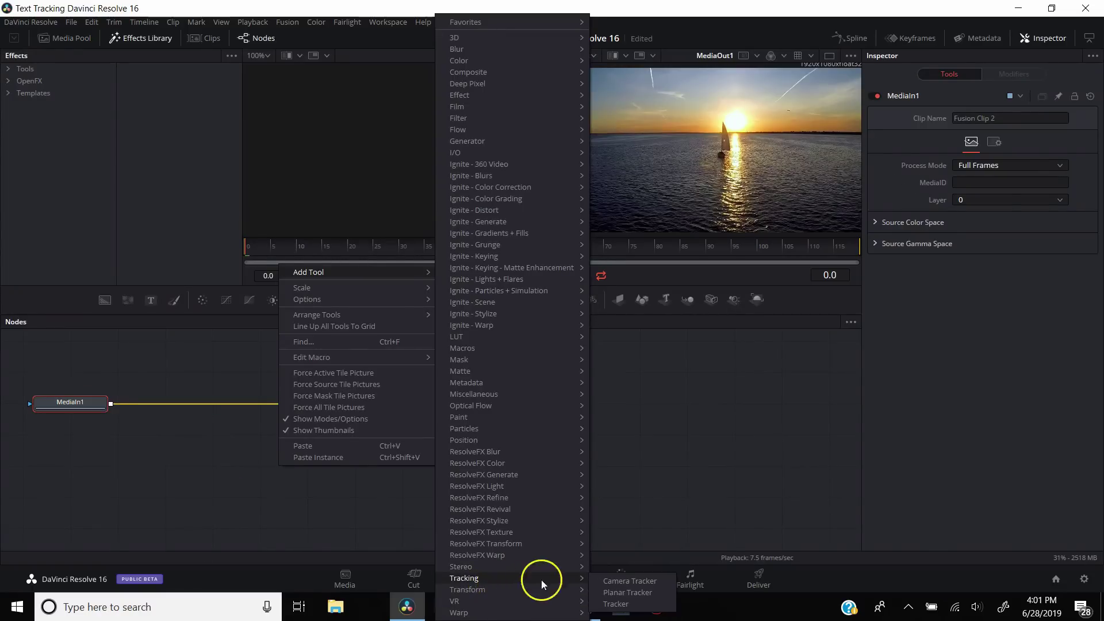
pyautogui.click(649, 608)
pyautogui.moveTo(111, 405); pyautogui.dragTo(238, 469)
pyautogui.click(631, 111)
# Track the sailboat forward across all 120 frames and return to frame 0
pyautogui.moveTo(633, 104); pyautogui.dragTo(727, 165)
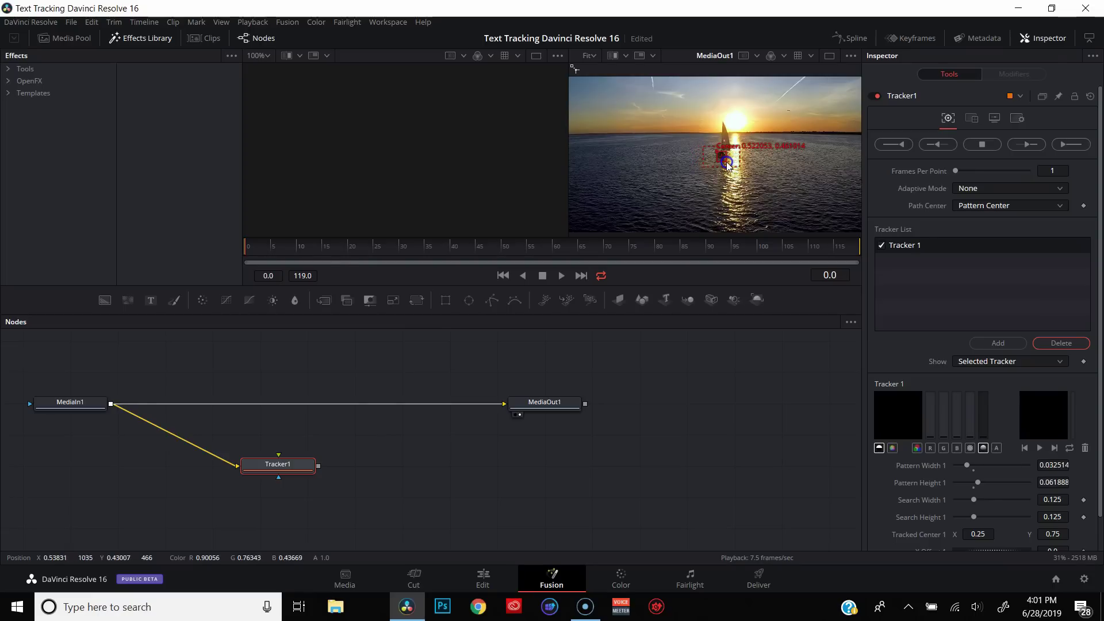
pyautogui.click(1070, 145)
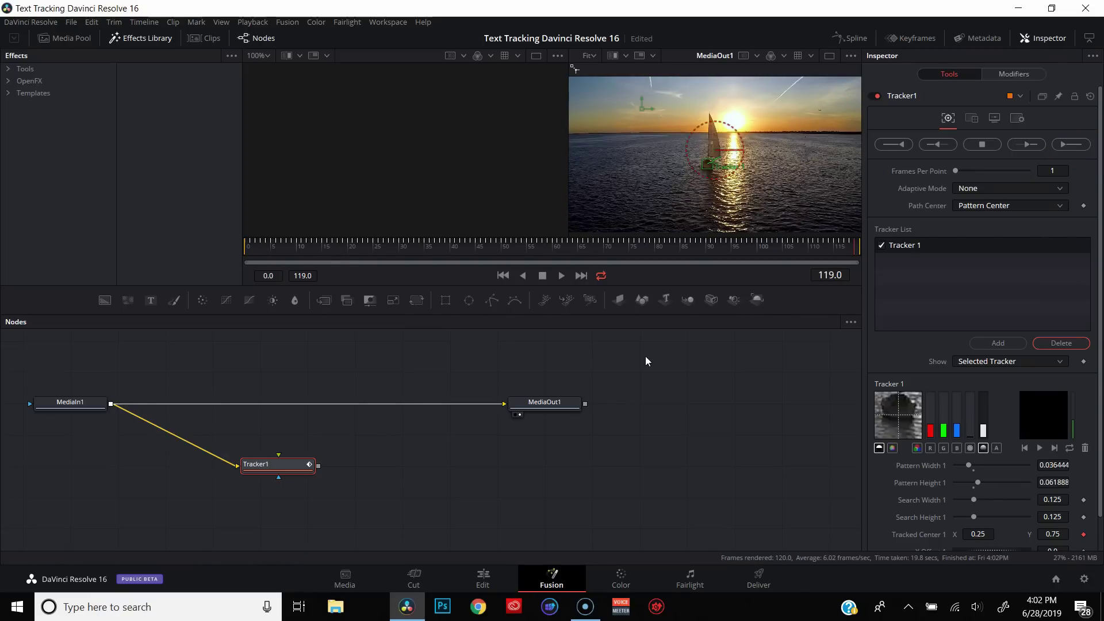
pyautogui.click(249, 246)
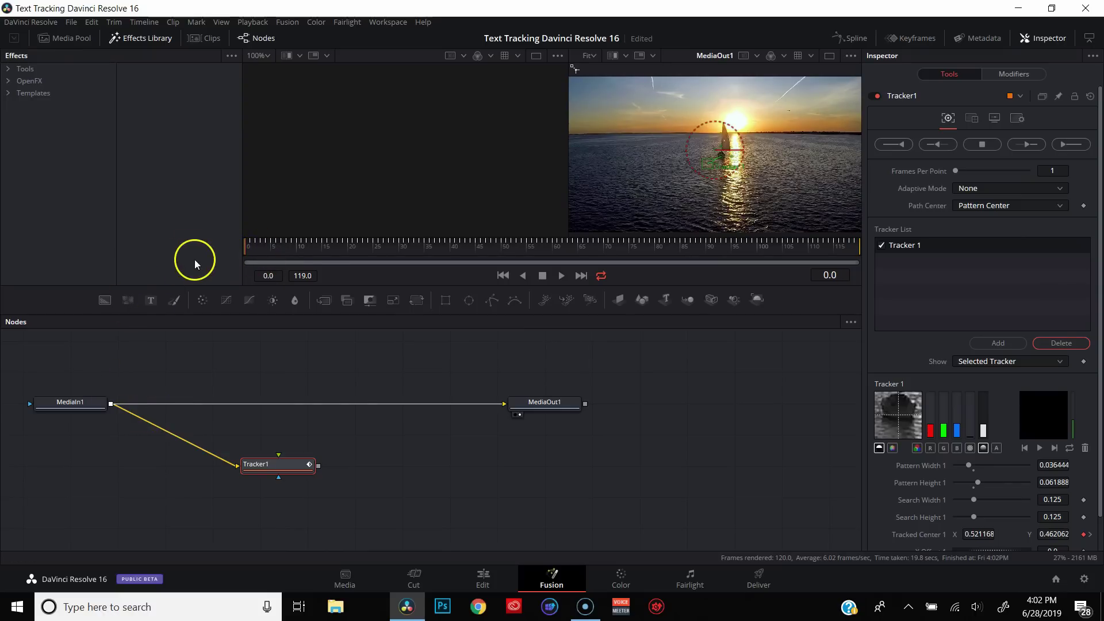
# Add a Text node with Merge1 and rewire Merge1 between MediaIn1 and MediaOut1
pyautogui.click(147, 303)
pyautogui.moveTo(237, 496); pyautogui.dragTo(111, 499)
pyautogui.moveTo(273, 511); pyautogui.dragTo(345, 526)
# Make the title read PART ONE in Dead Kansas at size 0.1102
pyautogui.click(69, 496)
pyautogui.click(975, 198)
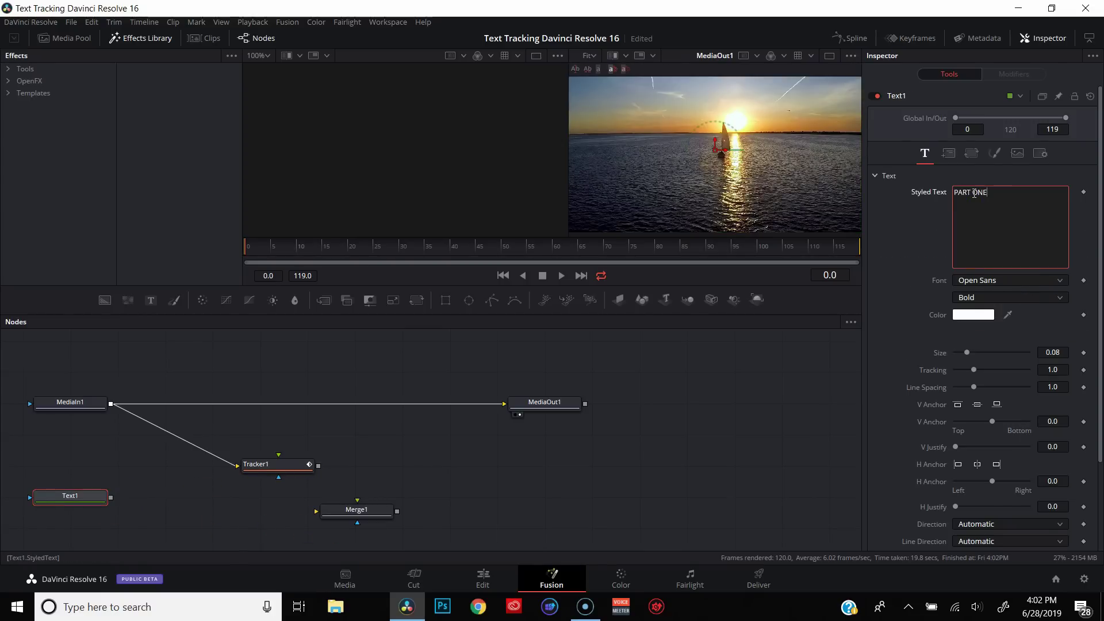
pyautogui.click(39, 507)
pyautogui.click(983, 280)
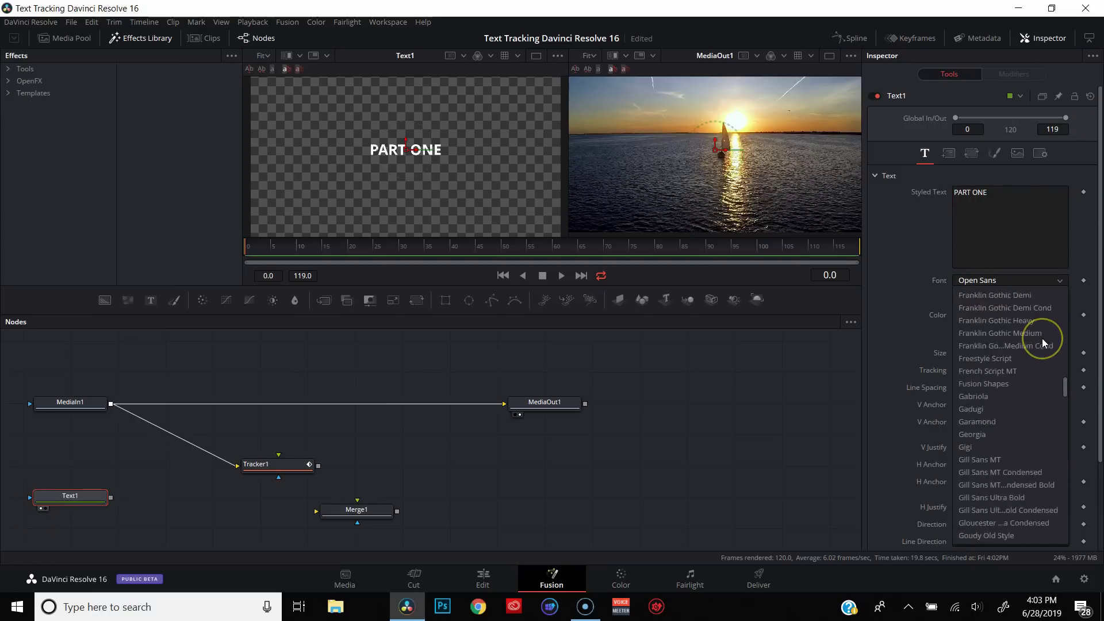
pyautogui.scroll(5, 1029, 353)
pyautogui.click(975, 446)
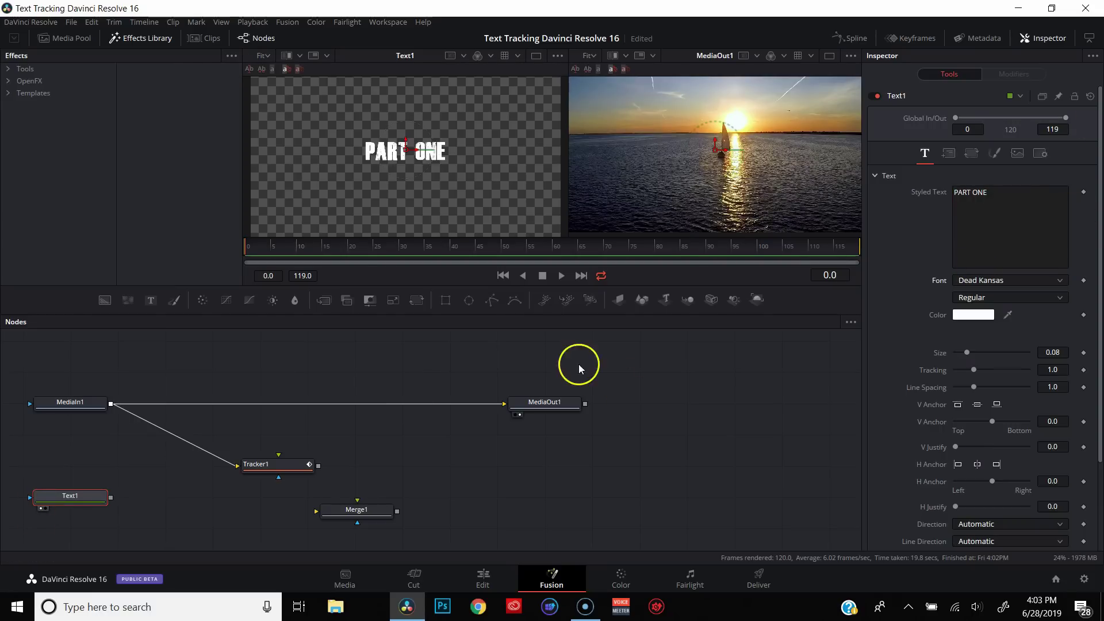
pyautogui.moveTo(969, 356); pyautogui.dragTo(972, 353)
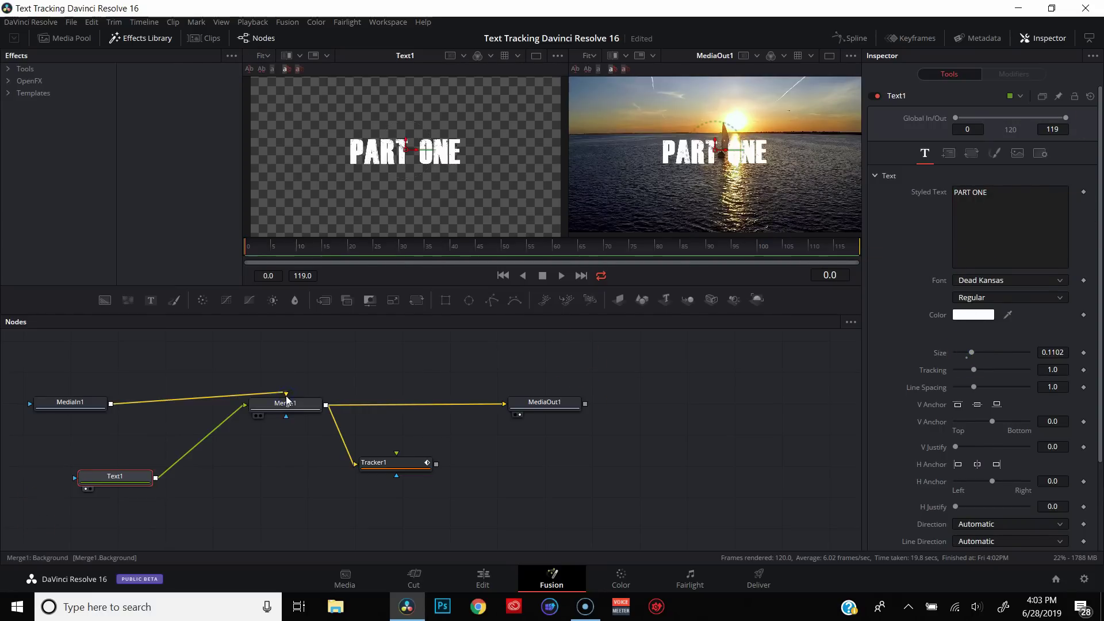
# Select Text1 and bring up its Layout settings
pyautogui.click(251, 443)
pyautogui.click(396, 463)
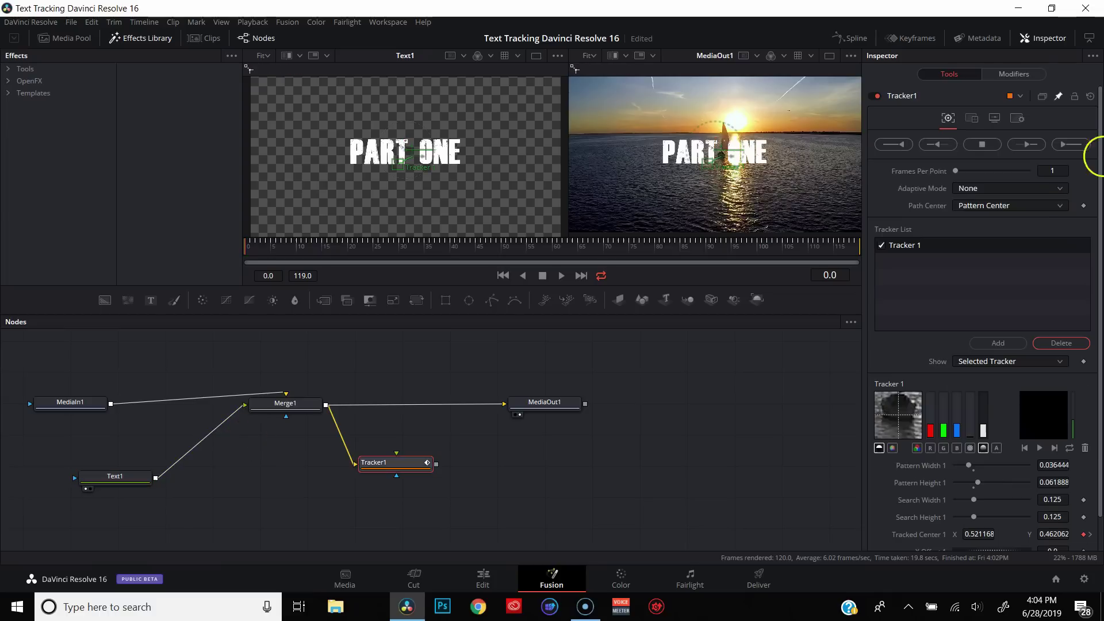
pyautogui.click(127, 482)
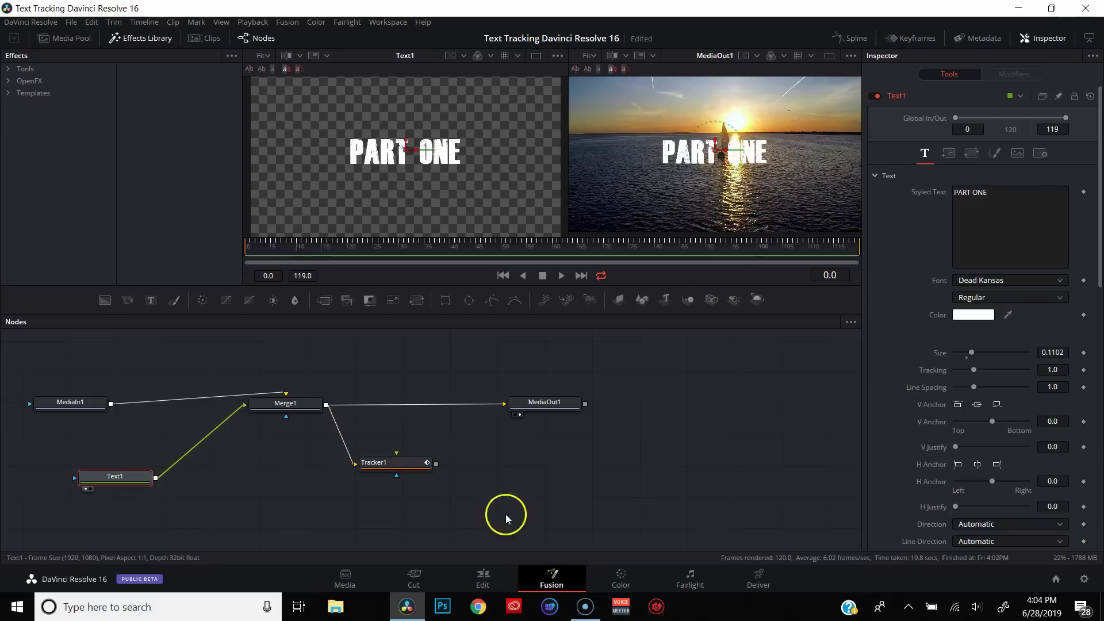
pyautogui.click(971, 153)
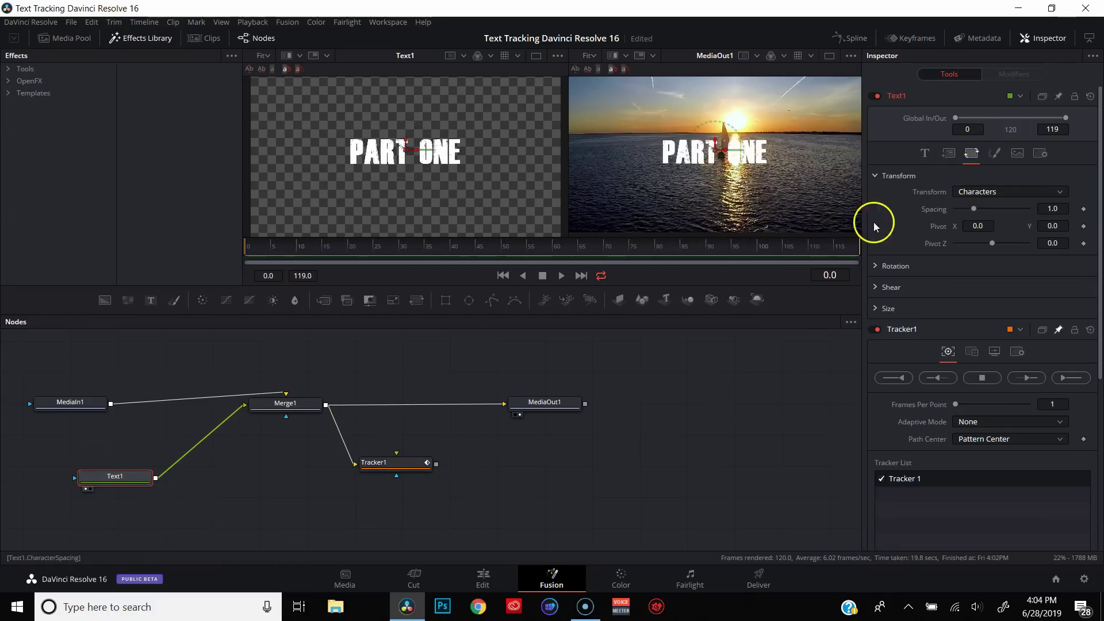
pyautogui.click(950, 154)
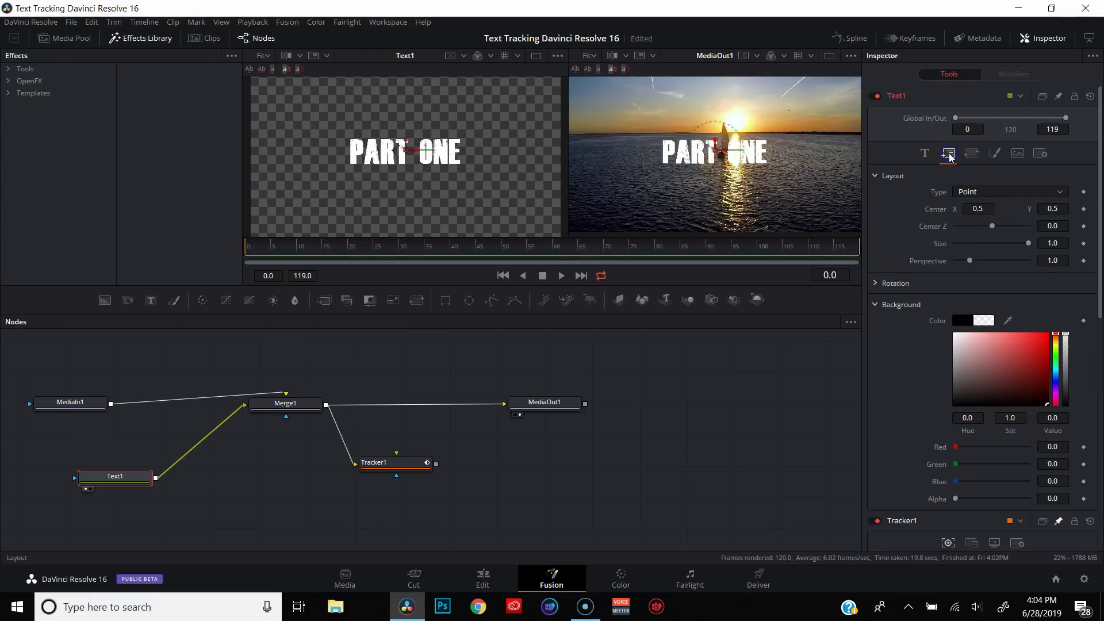
# Link the title's Center by expression to Tracker1's Tracked Center 1 on the sailboat
pyautogui.click(1044, 209)
pyautogui.write('=')
pyautogui.press('Return')
pyautogui.press('BackSpace')
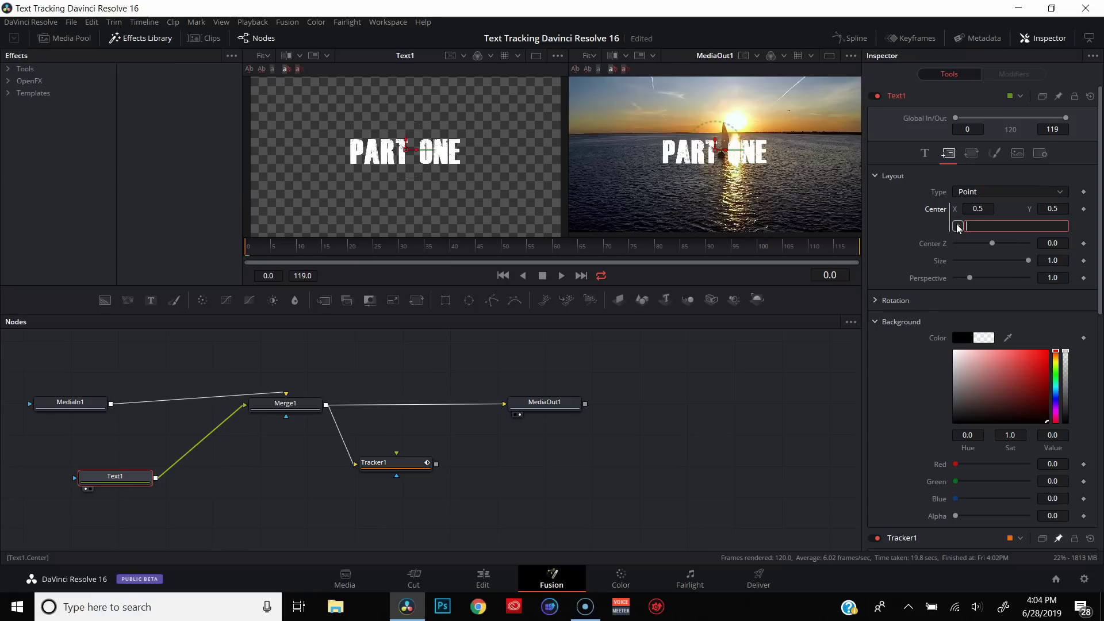
pyautogui.moveTo(957, 226); pyautogui.dragTo(956, 501)
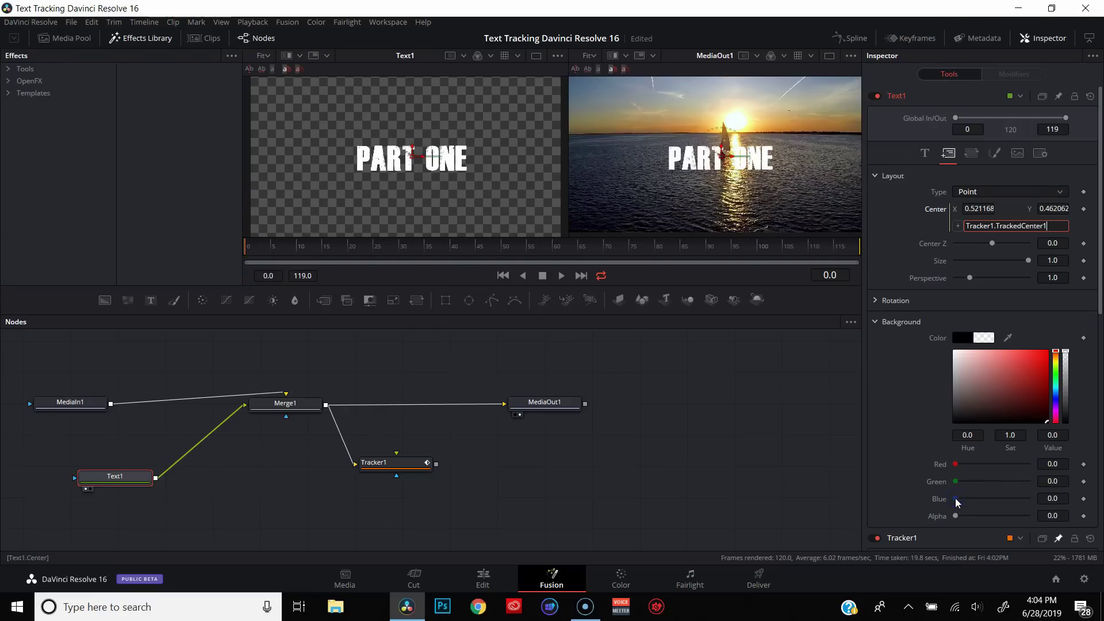
pyautogui.scroll(-5, 879, 347)
pyautogui.click(875, 349)
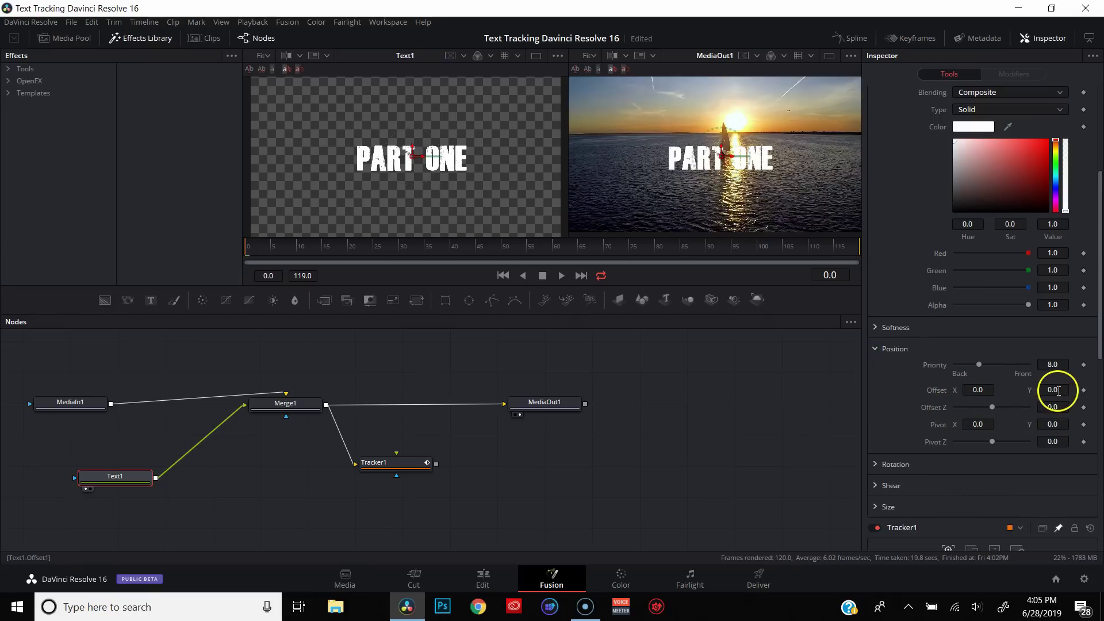
# Set the title's Shading Position Offset to X -0.182, Y 0.044
pyautogui.moveTo(1055, 391); pyautogui.dragTo(875, 384)
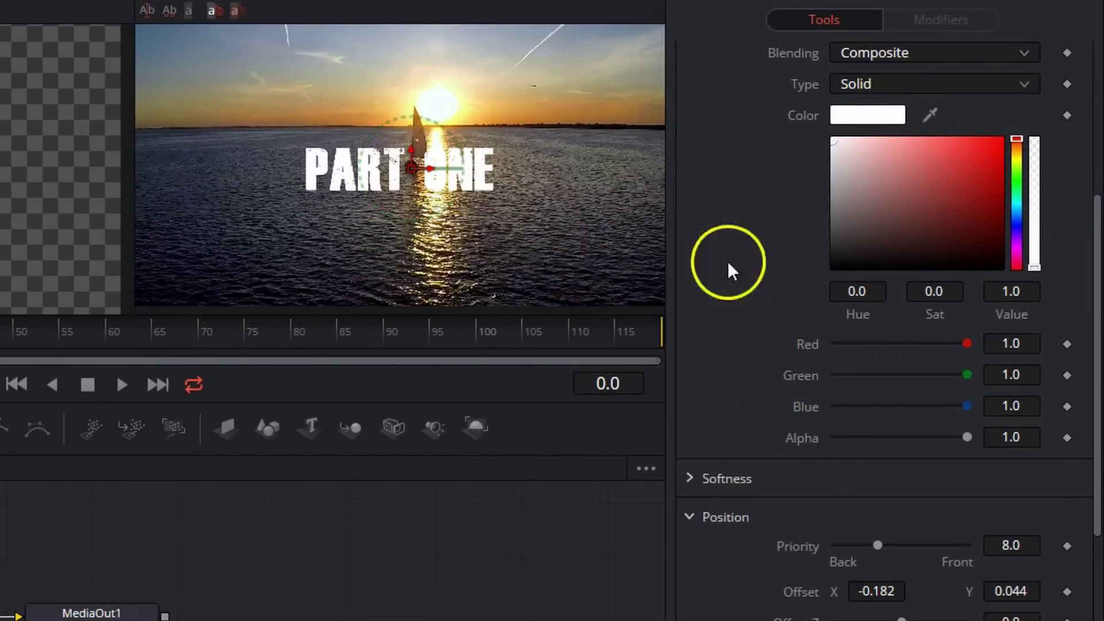
pyautogui.scroll(6, 822, 247)
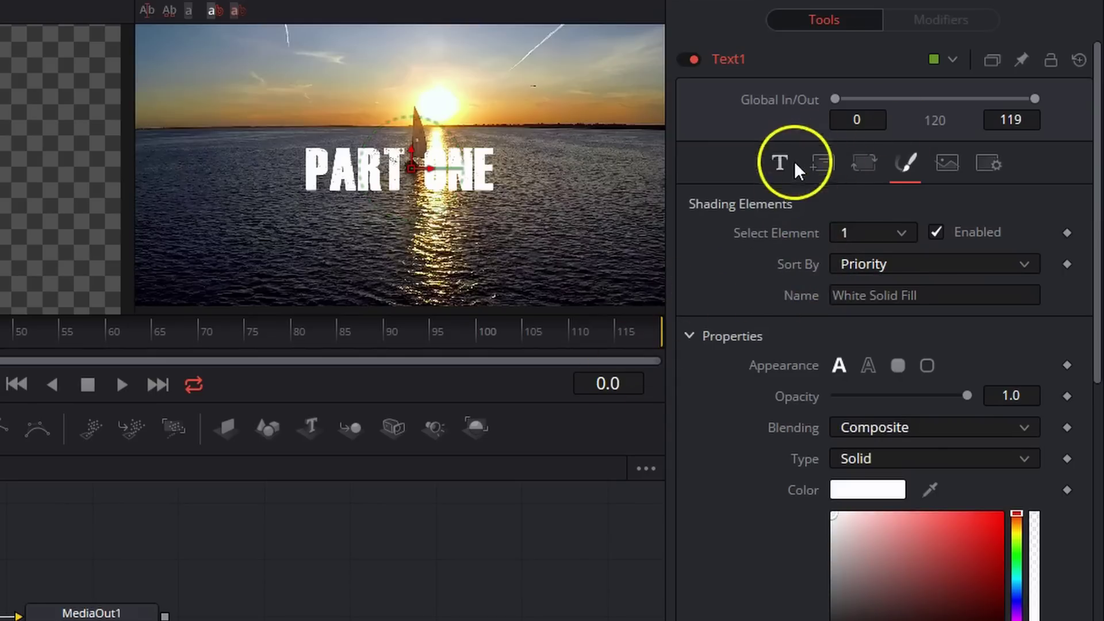
# Rotate the PART ONE title to 49.6 on the X axis in Layout
pyautogui.click(819, 166)
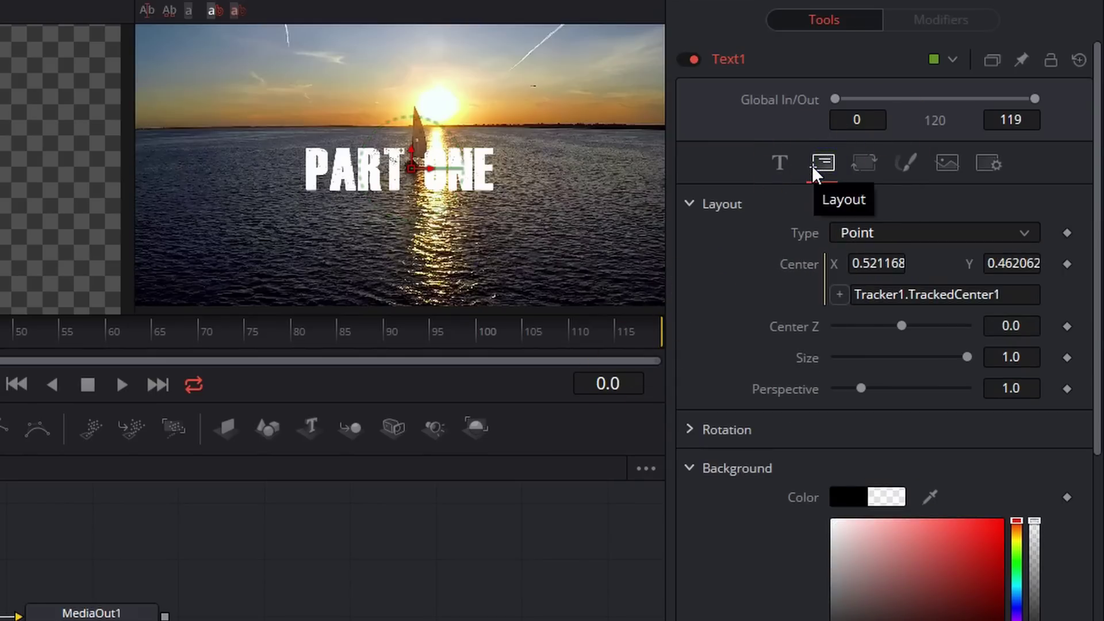
pyautogui.click(690, 429)
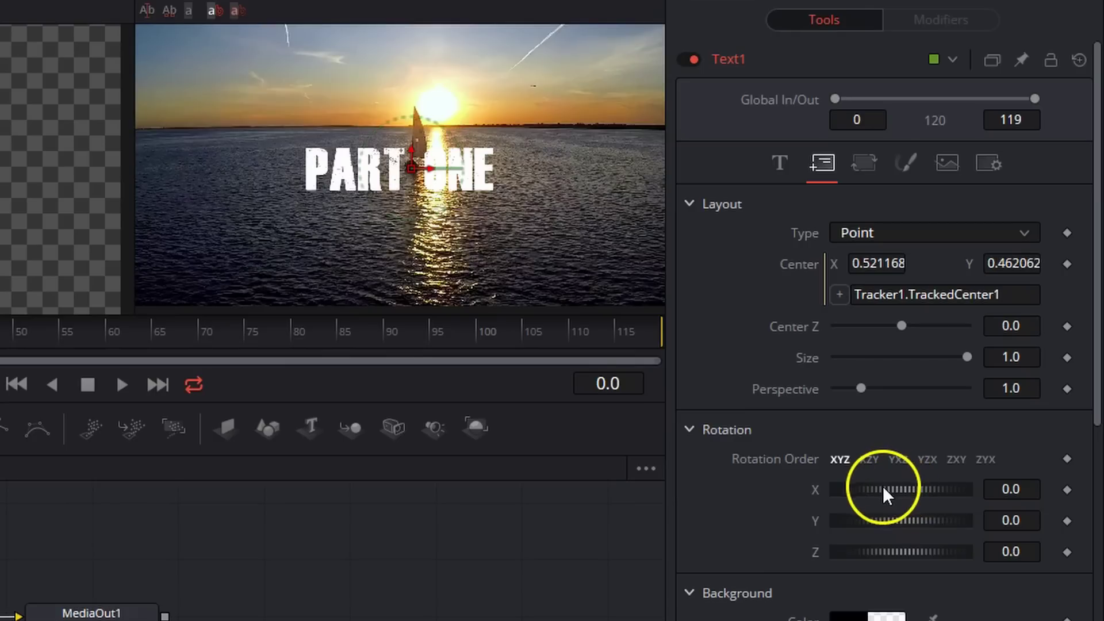
pyautogui.moveTo(882, 485)
pyautogui.mouseDown()
pyautogui.moveTo(912, 488)
pyautogui.moveTo(902, 481)
pyautogui.mouseUp()
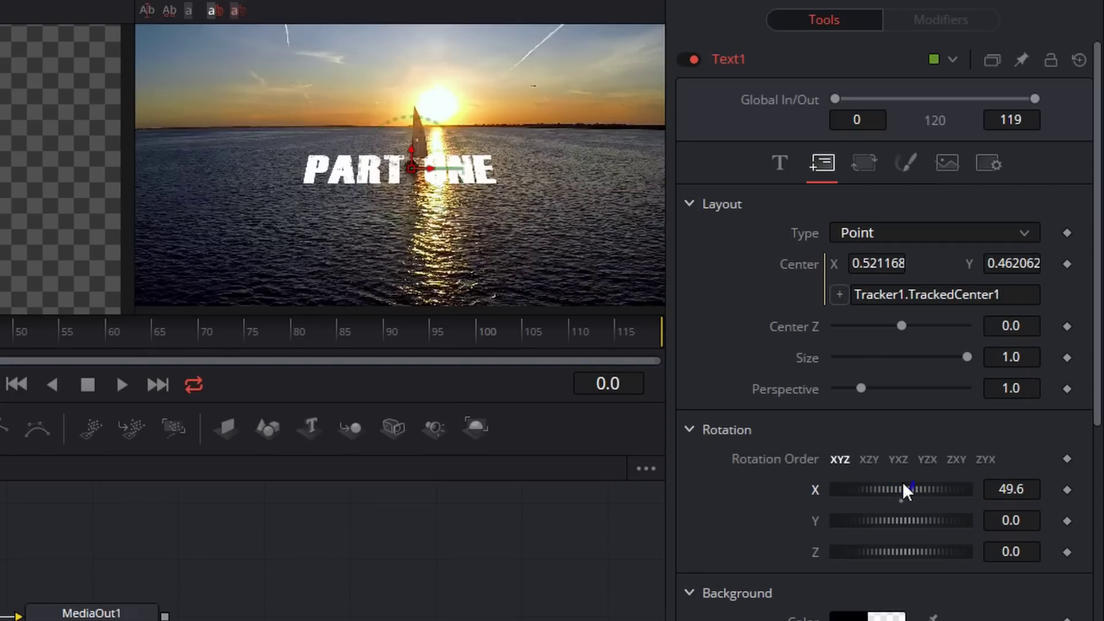
# Add an extra space between PART and ONE and set fill opacity to 0.764
pyautogui.click(780, 163)
pyautogui.click(867, 234)
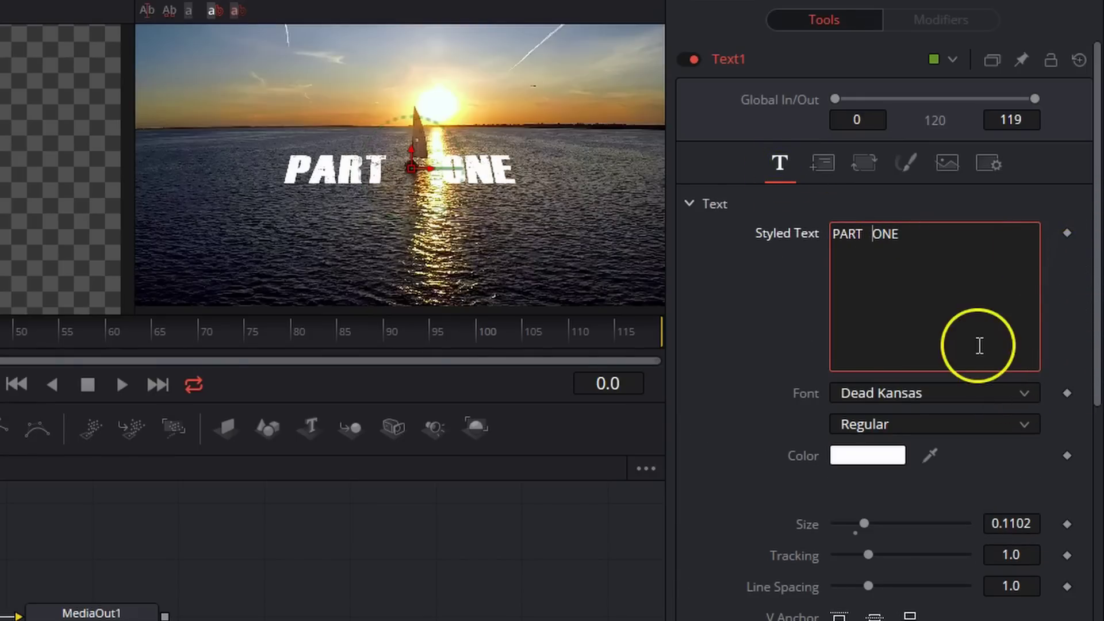
pyautogui.click(905, 163)
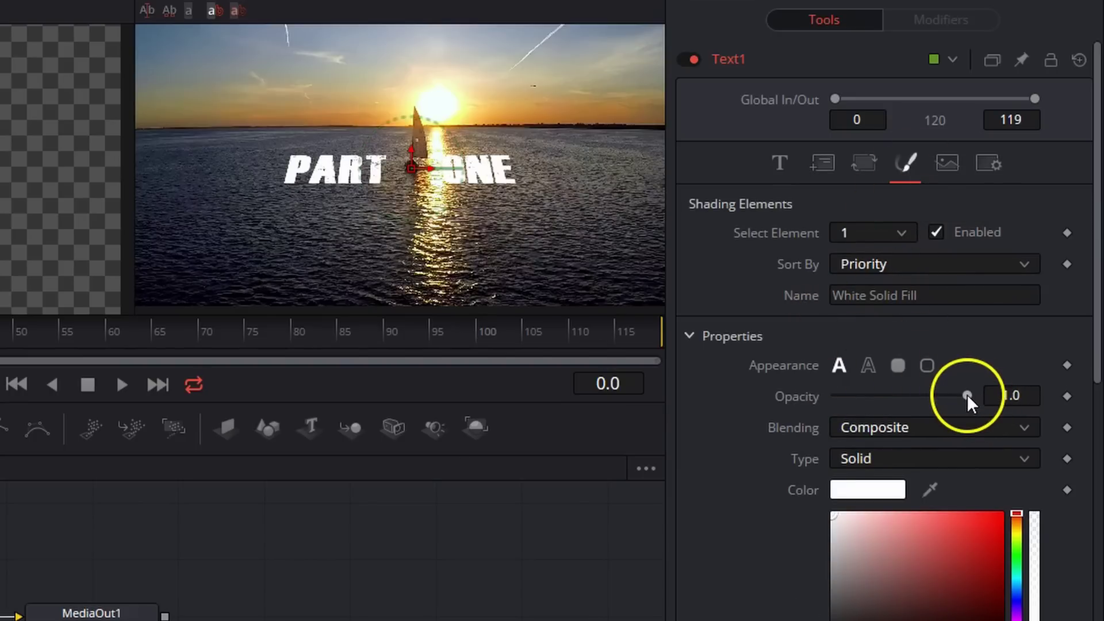
pyautogui.moveTo(967, 394); pyautogui.dragTo(935, 391)
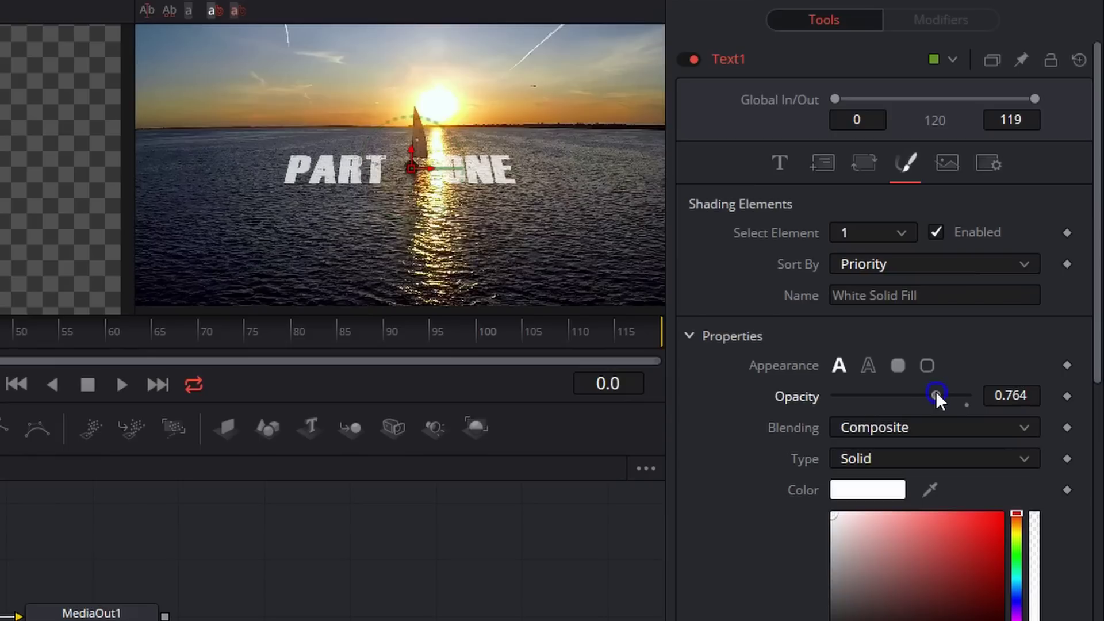